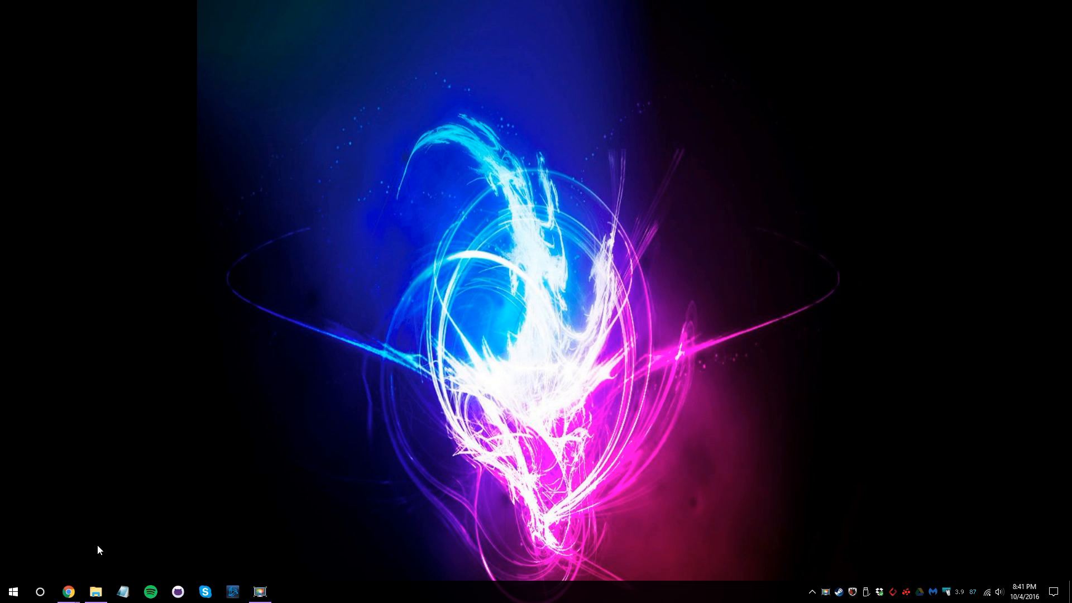
Bring the Chrome window showing the Google Drive download page to the front.
mouse_move(76, 596)
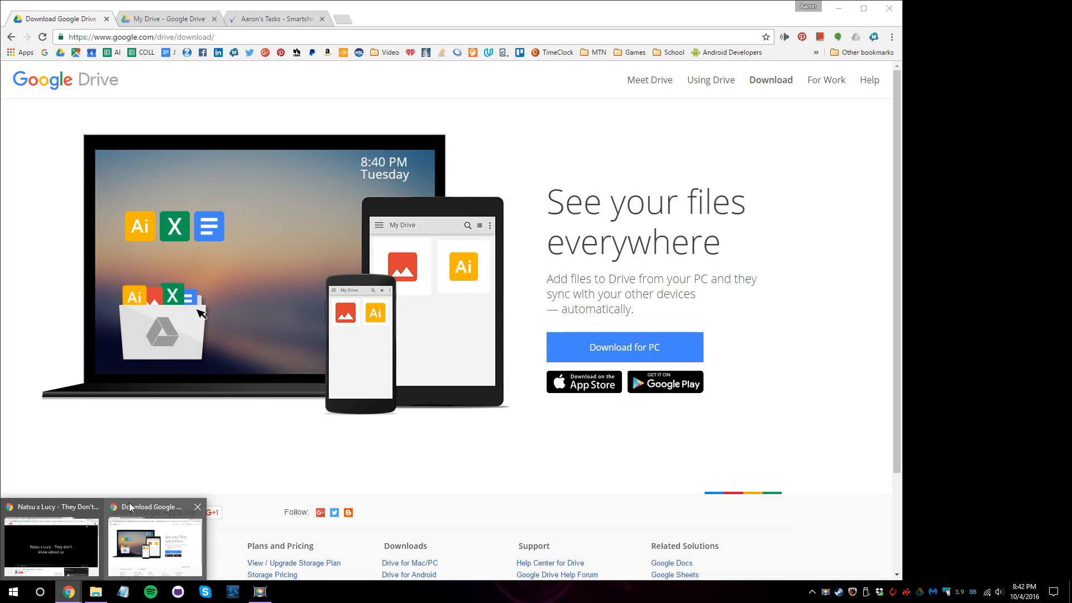
Reload the Google Drive download page in Chrome.
click(156, 538)
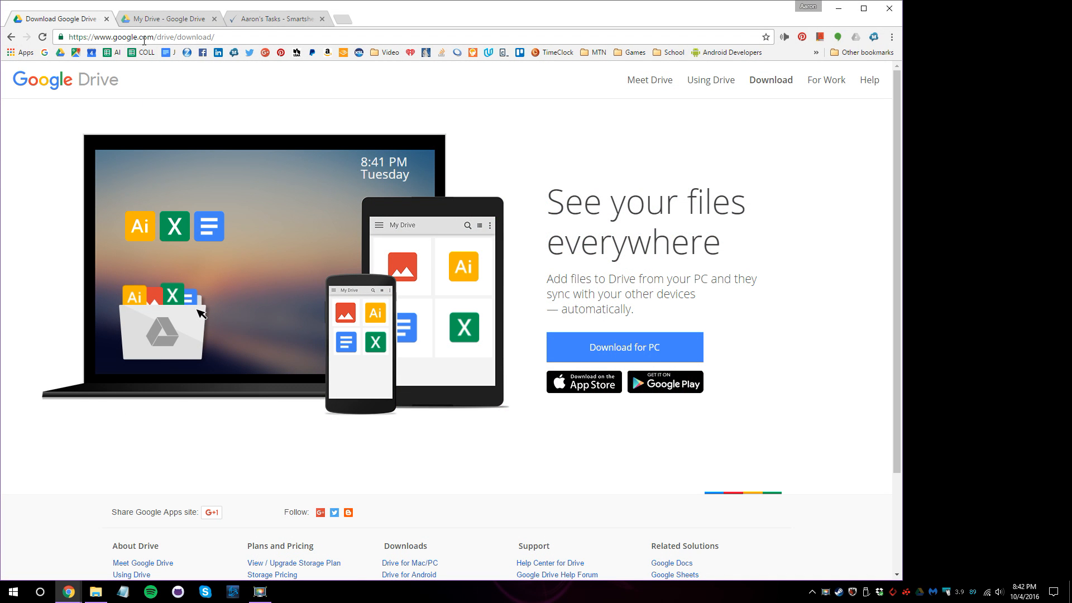
click(221, 35)
click(224, 37)
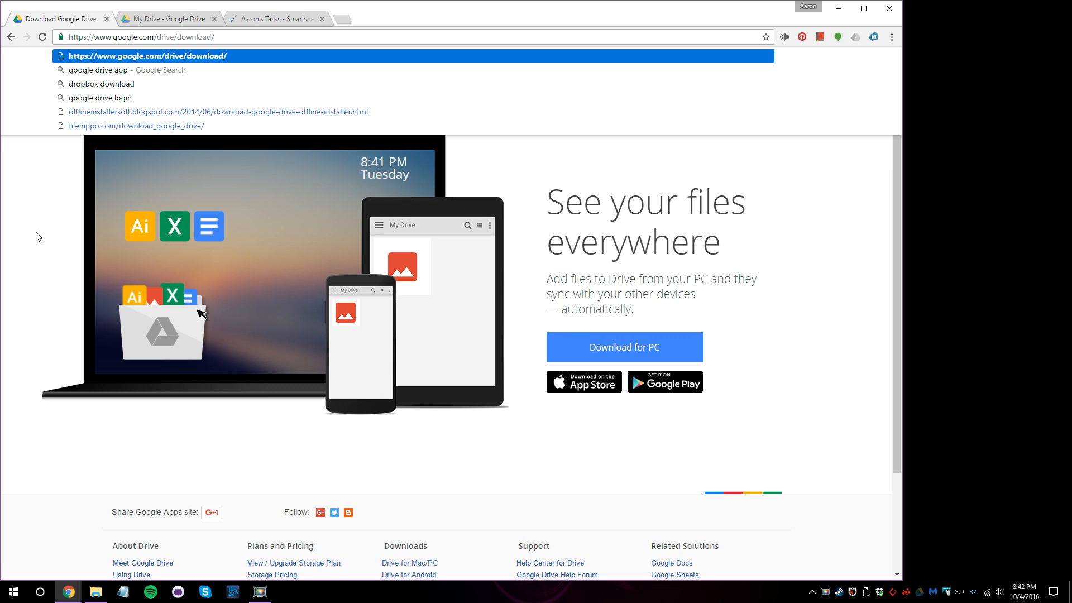
key(Return)
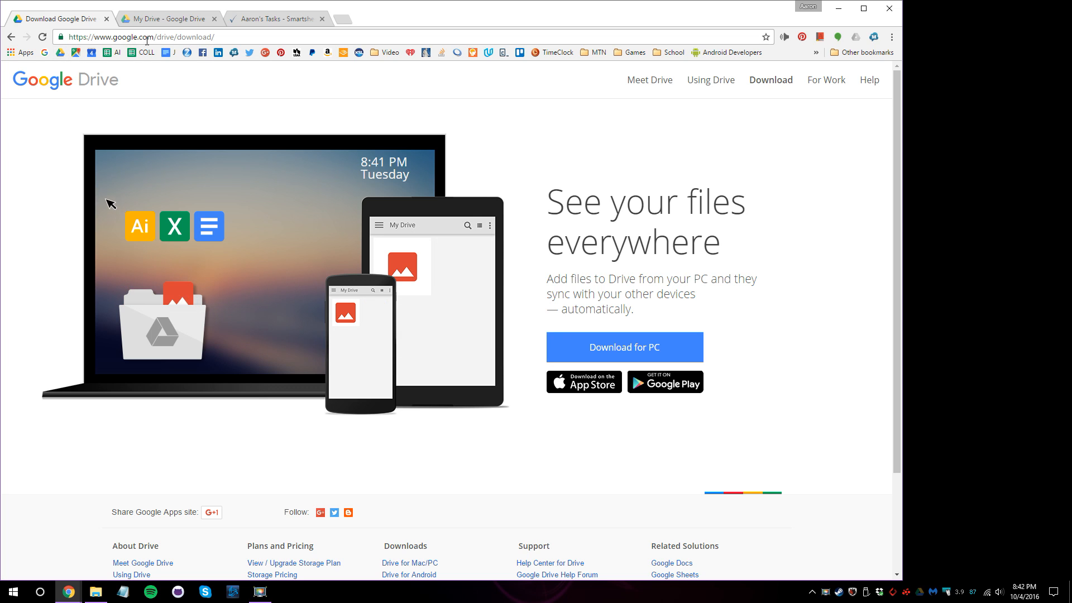
Go to google.com/drive/ and request the 'Download for PC' installer.
click(192, 37)
double_click(192, 37)
key(BackSpace)
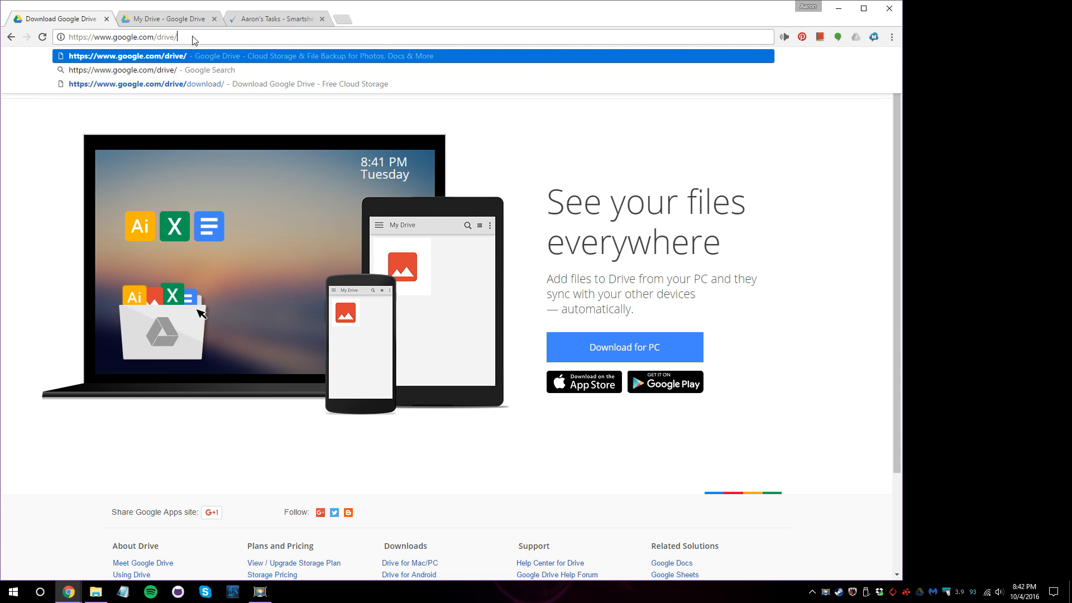
key(Return)
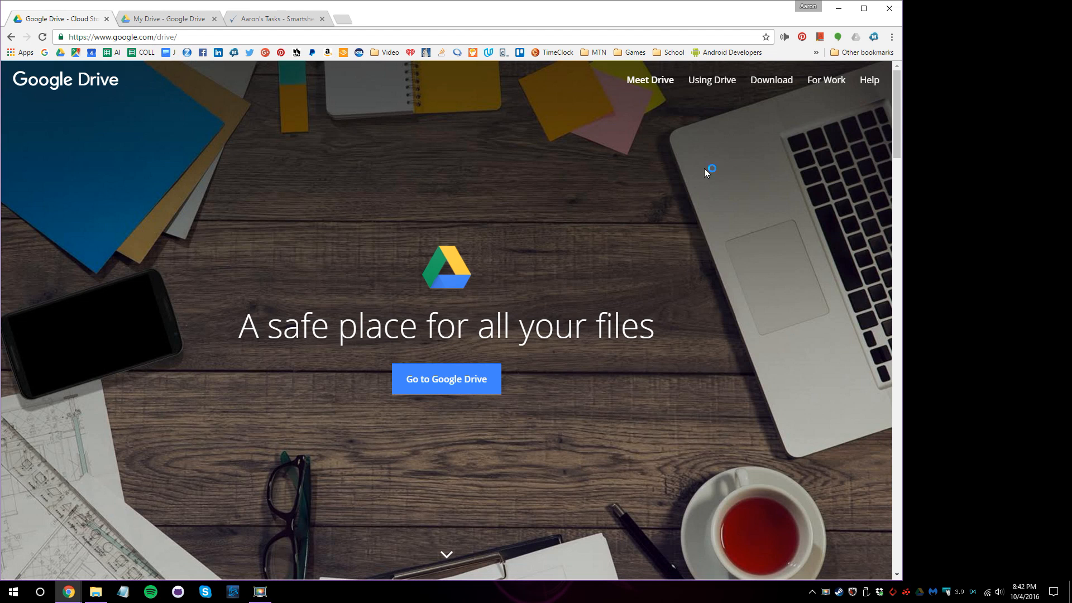
click(777, 87)
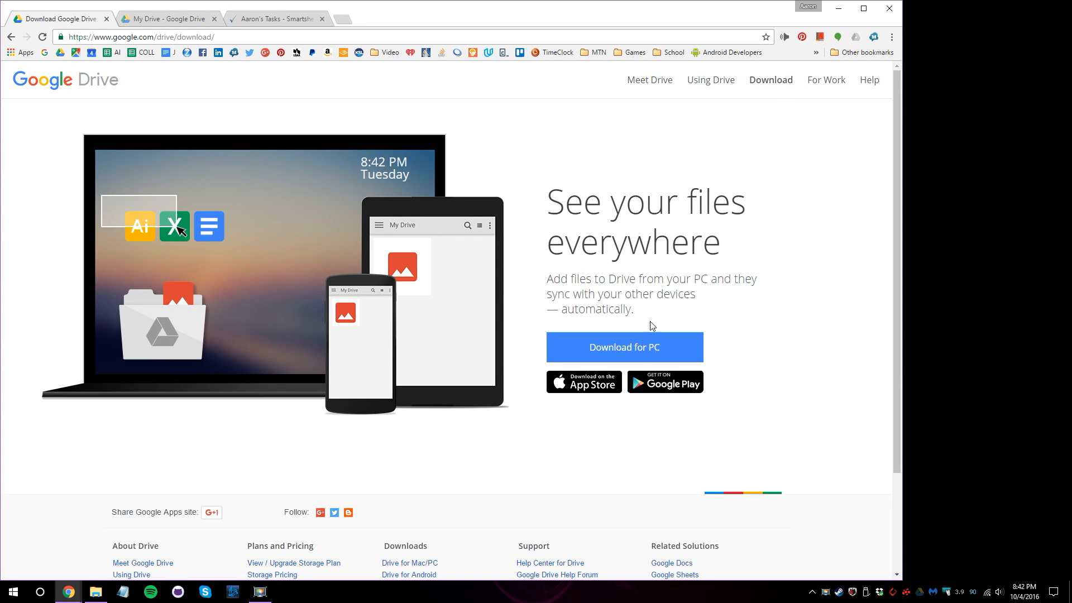
click(632, 348)
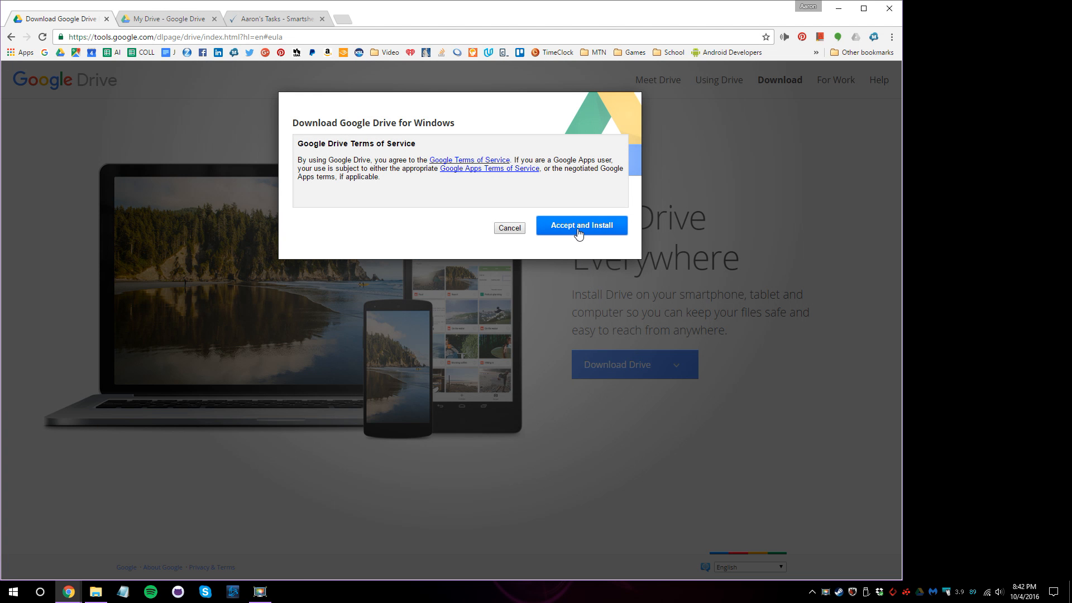
Accept the terms to download googledrivesync.exe and view it in the Downloads folder.
click(579, 228)
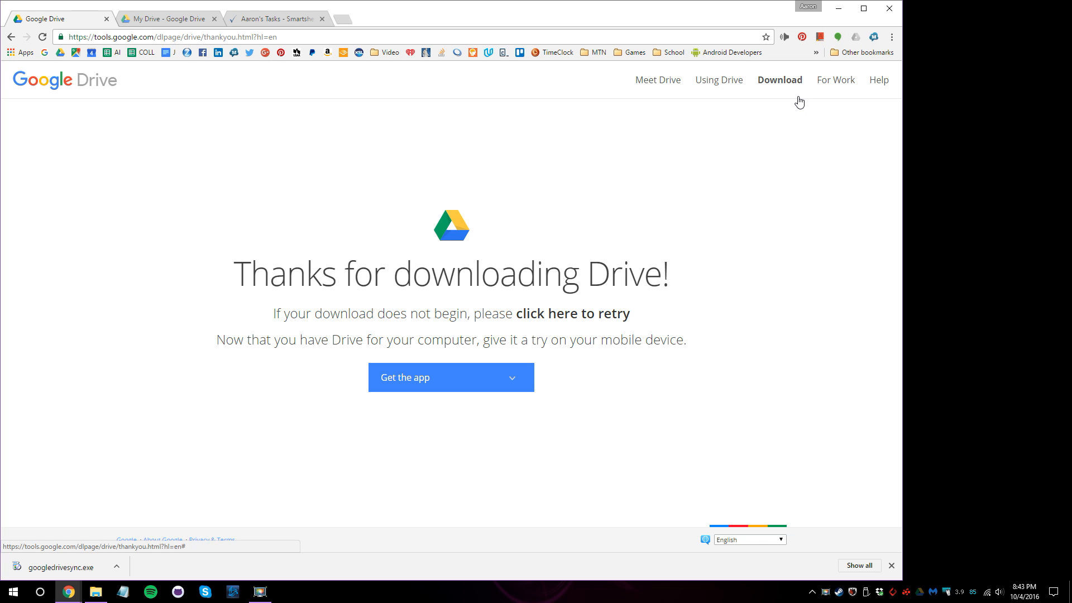
click(93, 595)
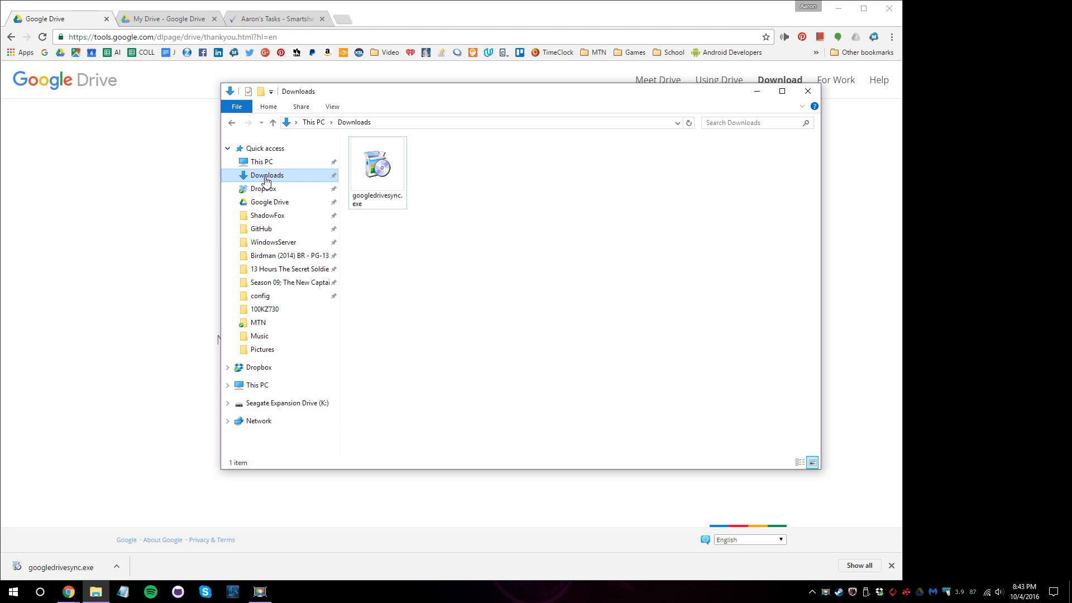
Run googledrivesync.exe to install Google Drive and close the 'Installation complete' message.
click(394, 208)
double_click(383, 174)
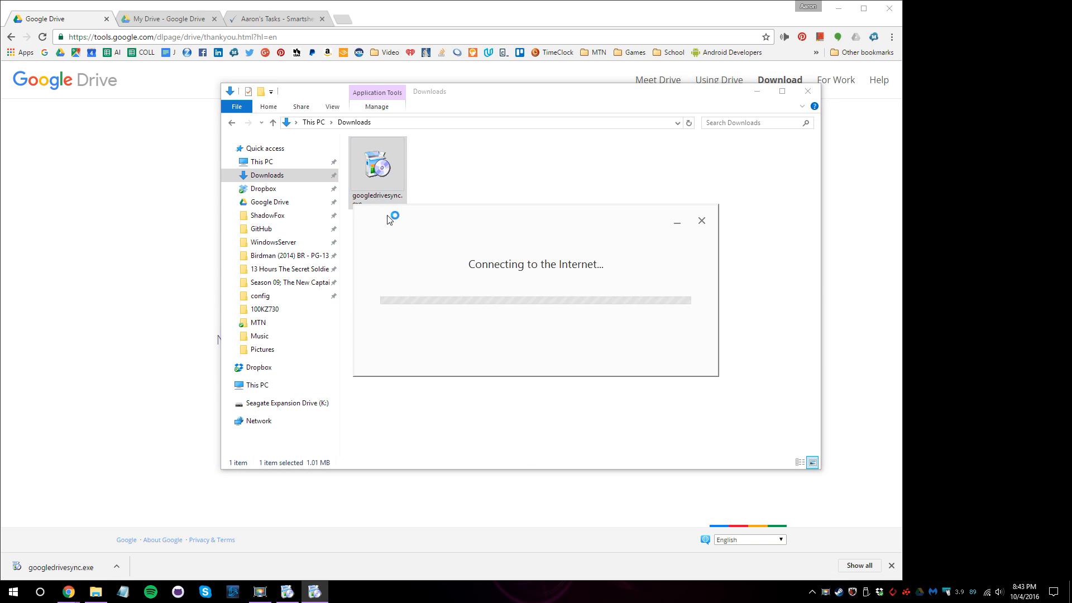
click(757, 91)
click(838, 8)
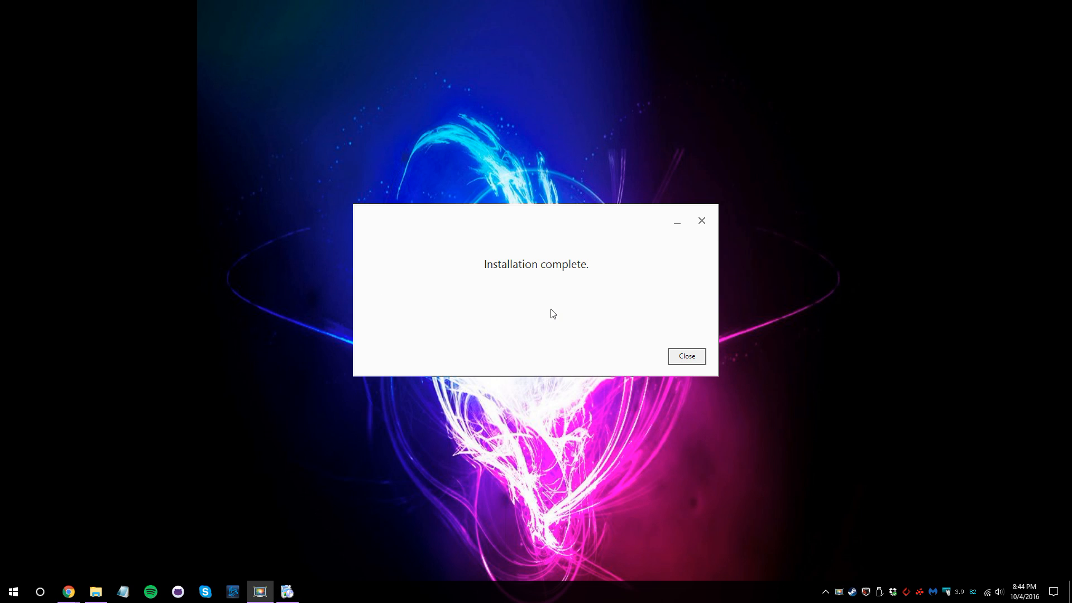
click(691, 362)
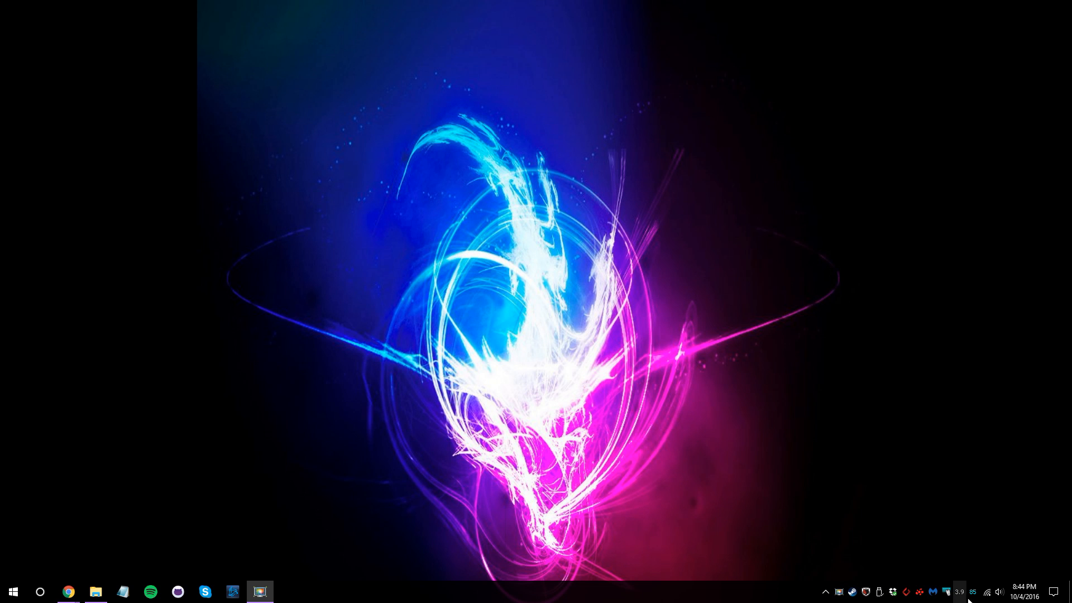
Search the Start menu for 'drive' and launch the Google Drive desktop app.
click(825, 593)
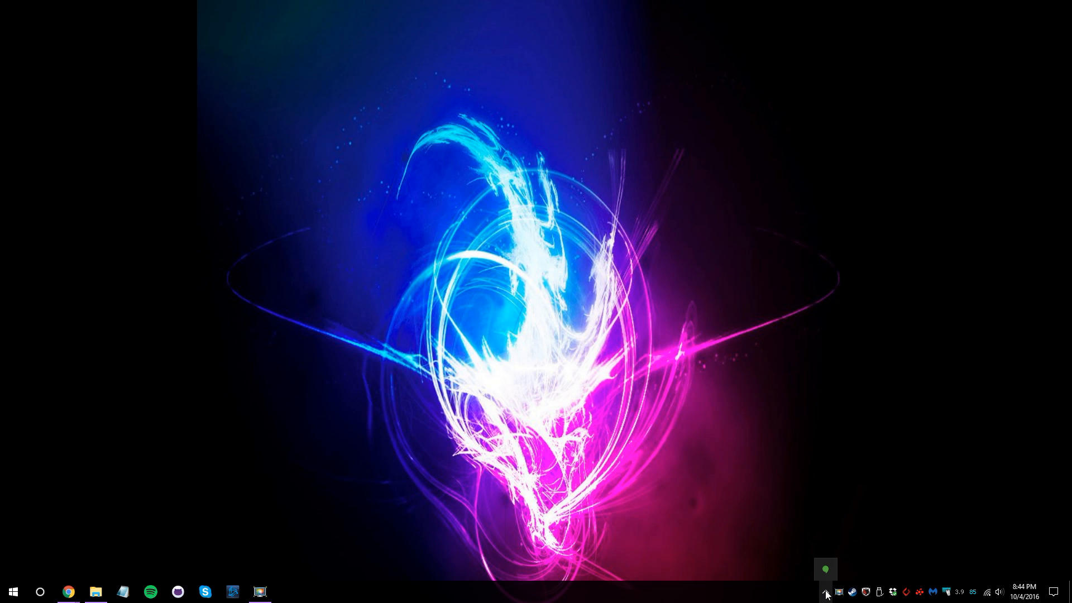
click(827, 595)
click(13, 592)
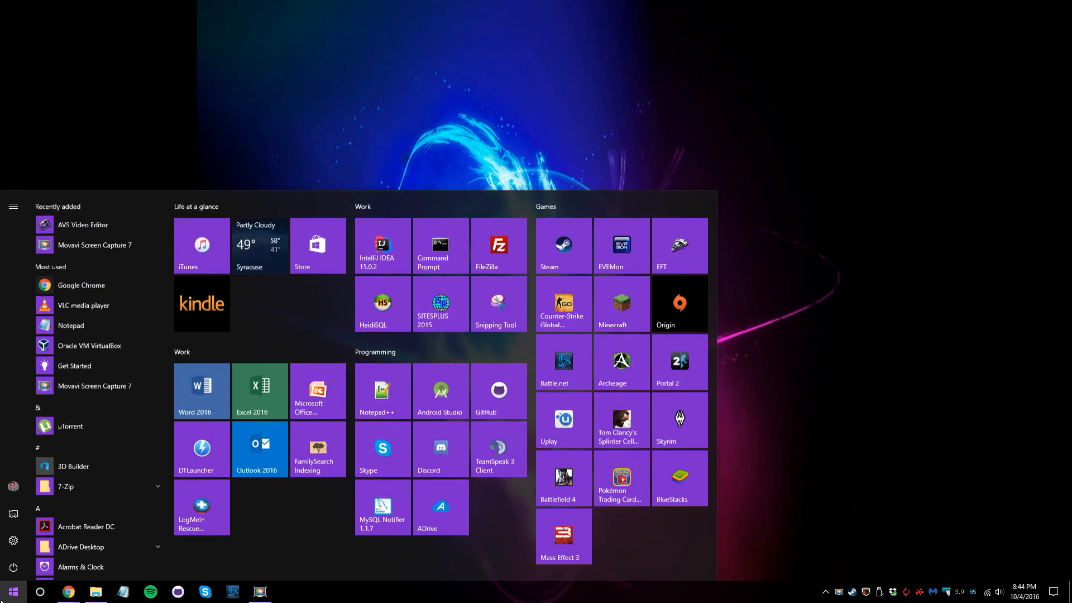
text(srive)
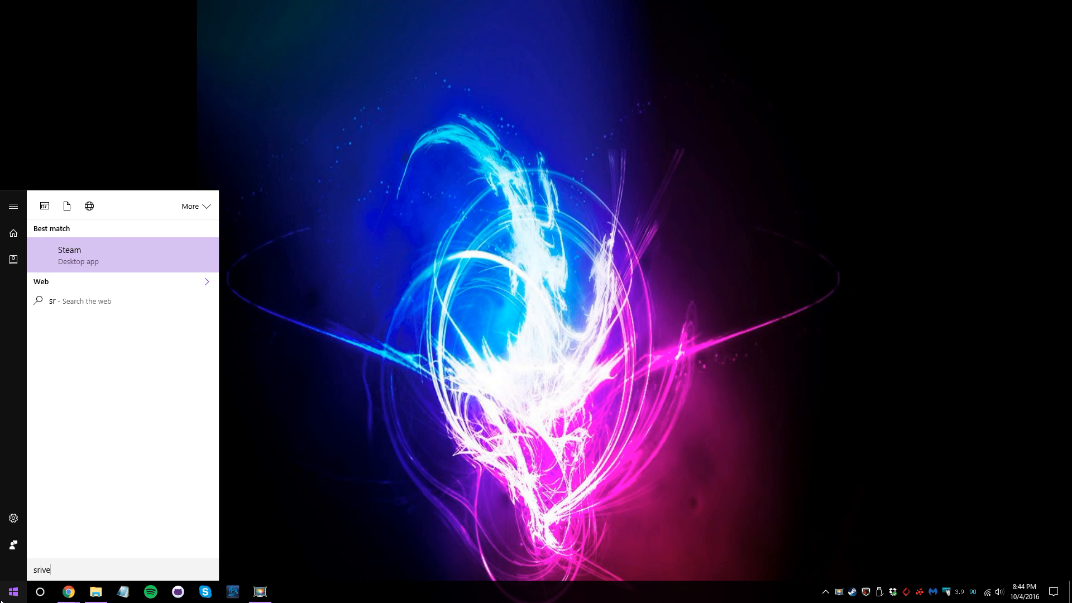
text(==)
key(BackSpace)
key(BackSpace)
key(BackSpace)
key(BackSpace)
key(BackSpace)
key(BackSpace)
key(BackSpace)
text(drive)
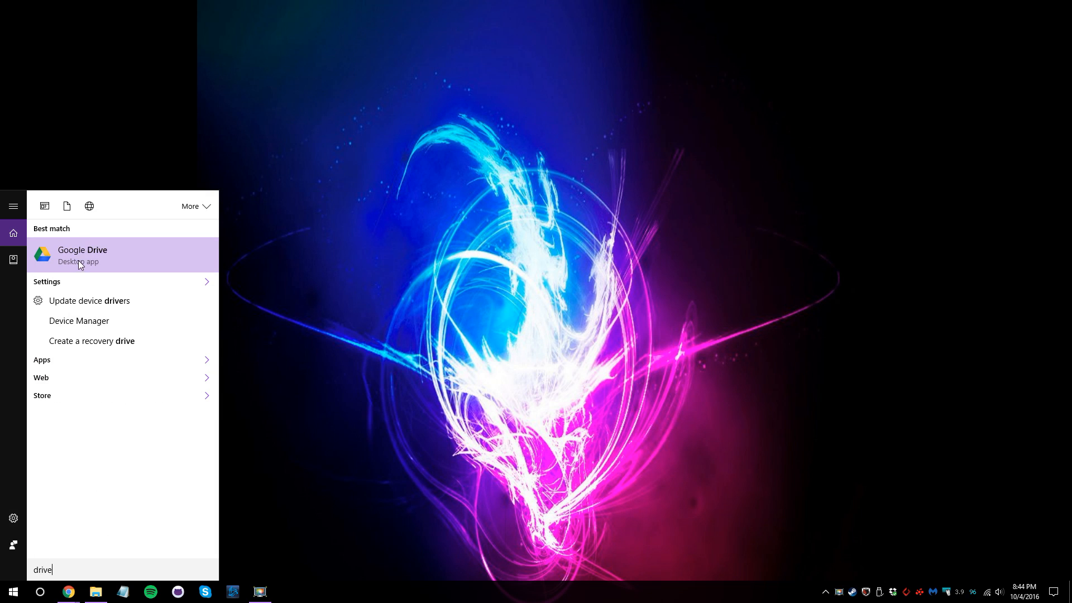
click(78, 260)
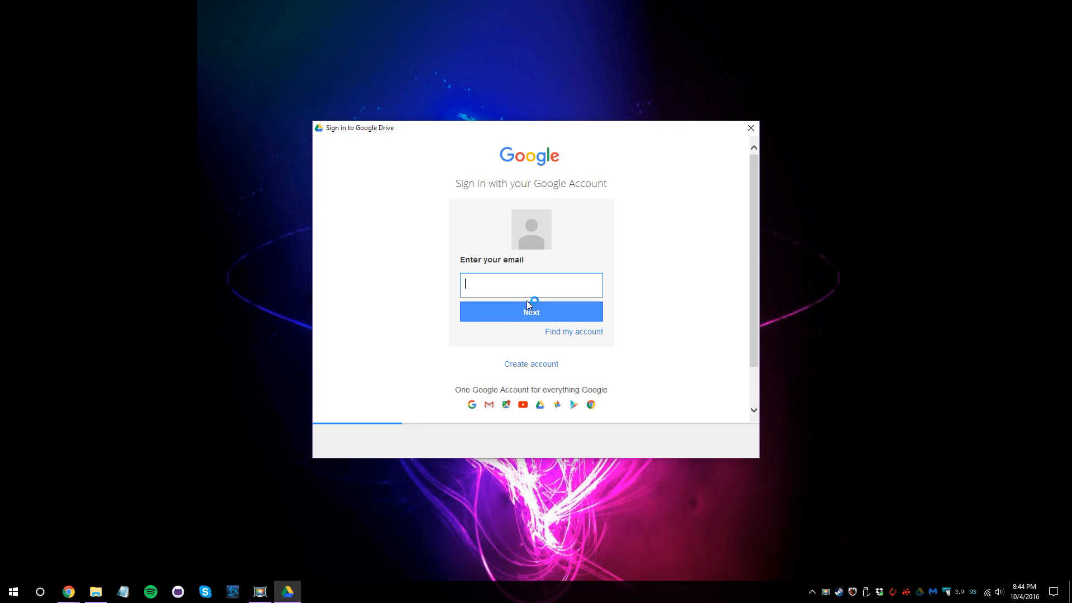
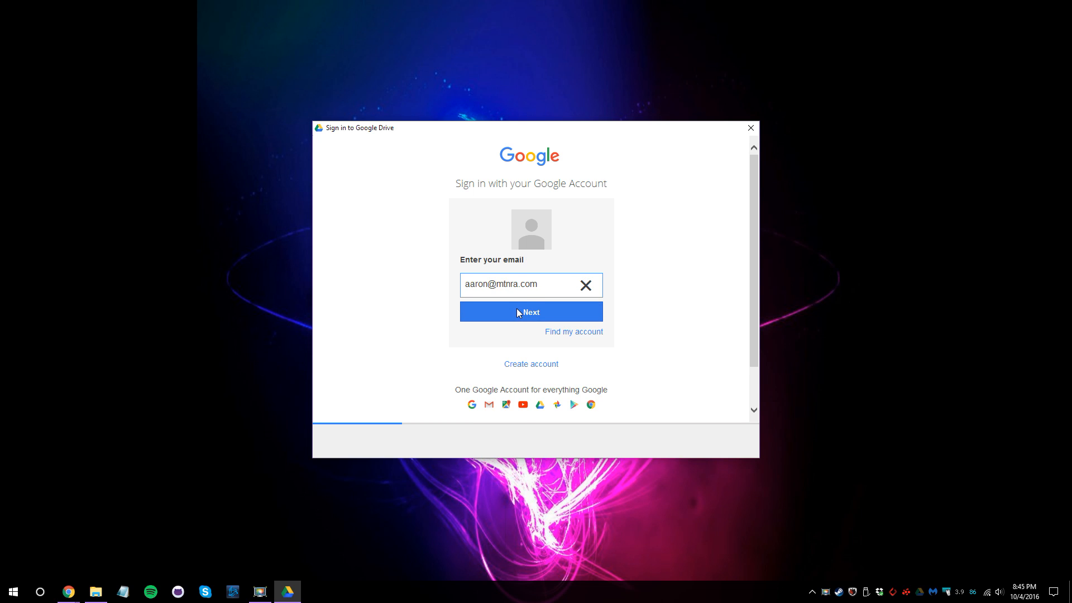
Sign in to Google Drive with the account e-mail and password.
click(517, 310)
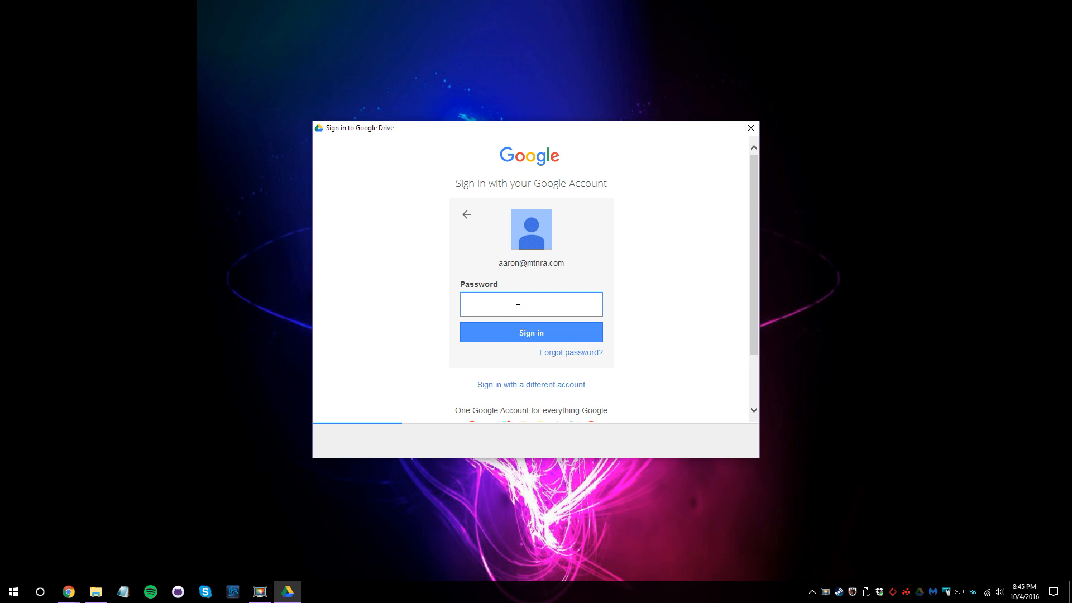
text(••••••••••)
click(515, 331)
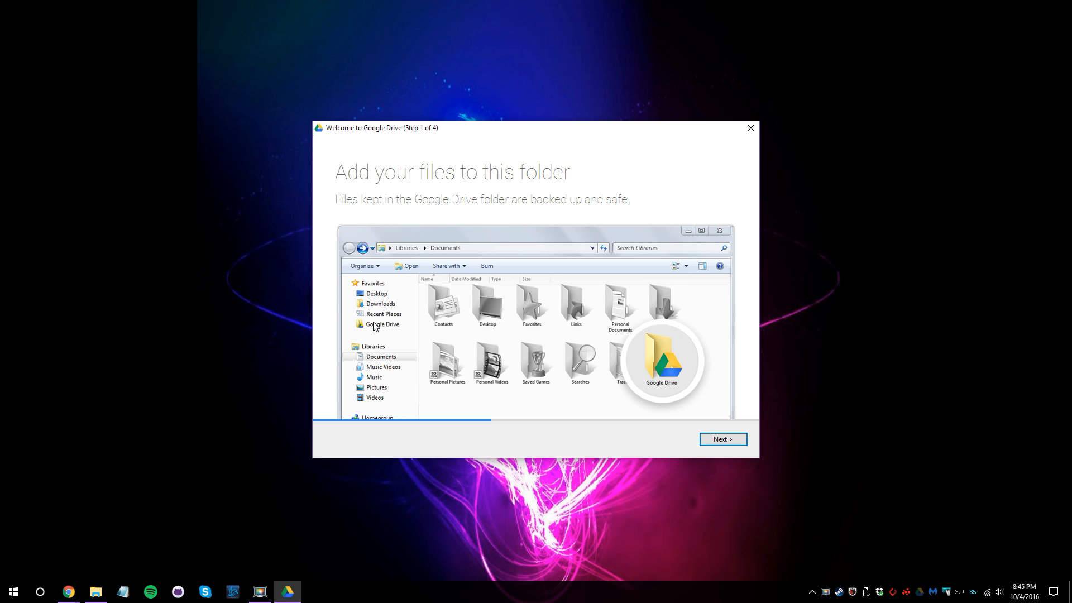
click(96, 591)
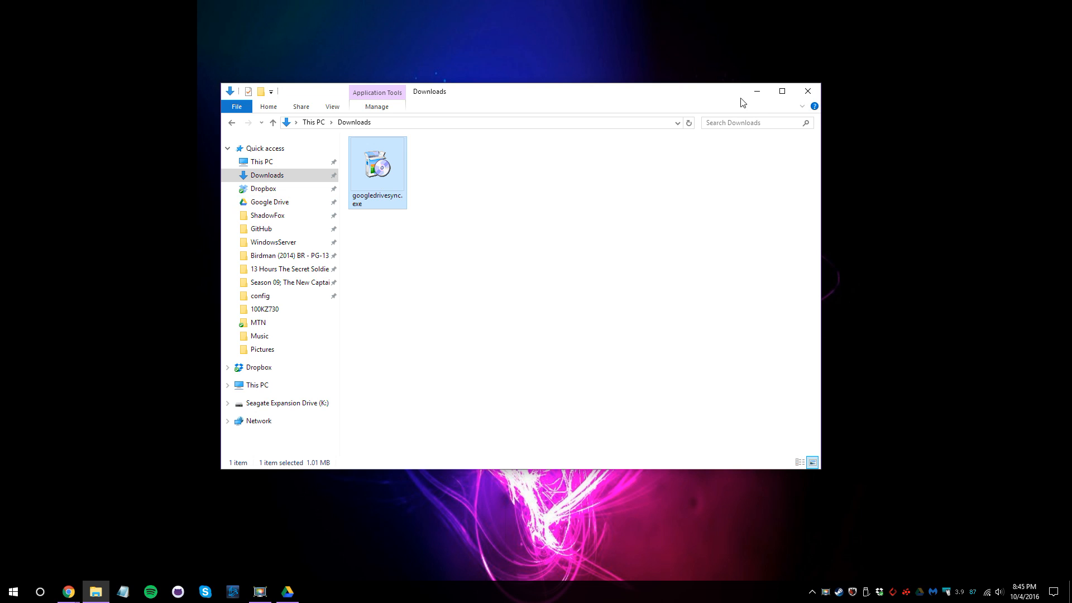
click(228, 150)
click(228, 184)
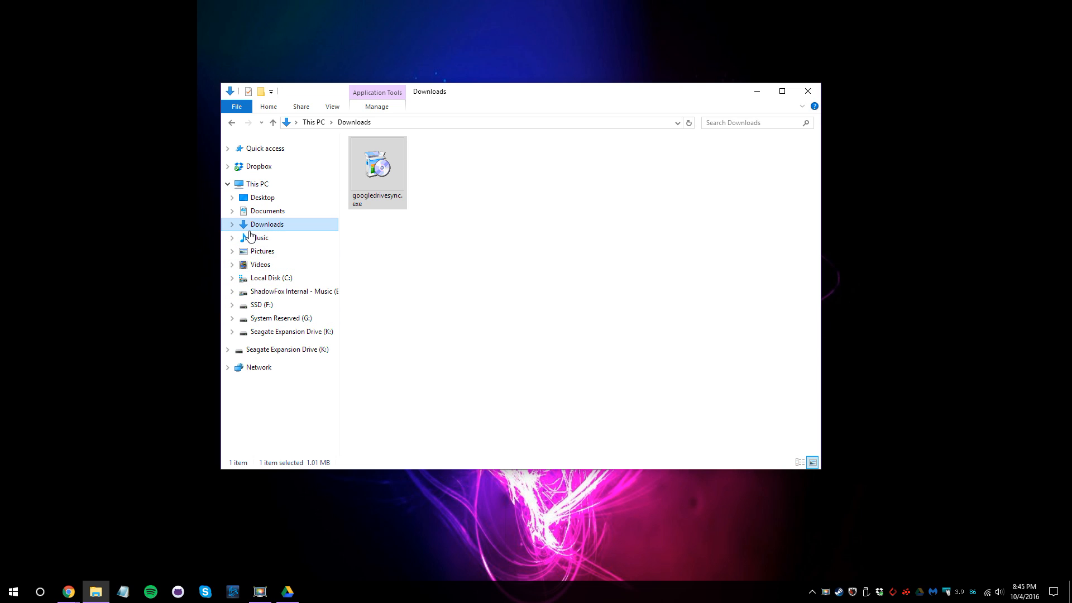
click(228, 149)
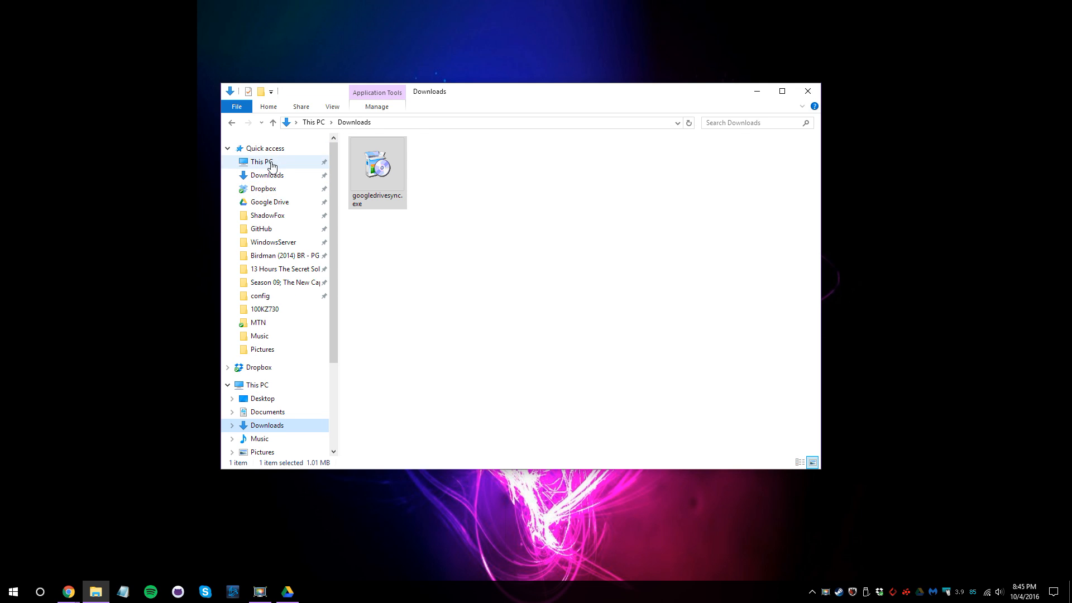
click(279, 204)
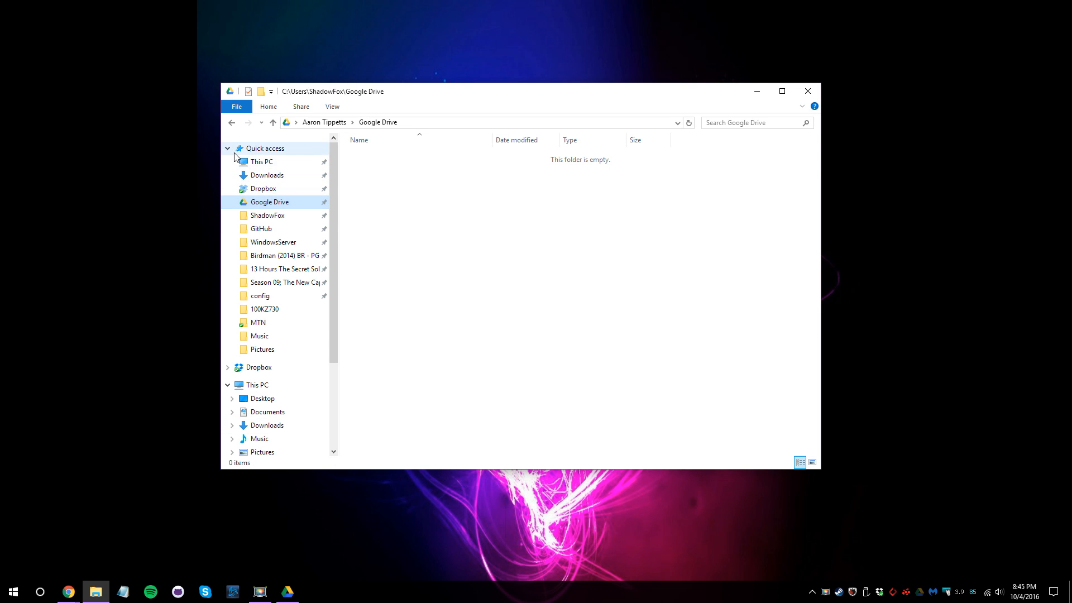
click(228, 148)
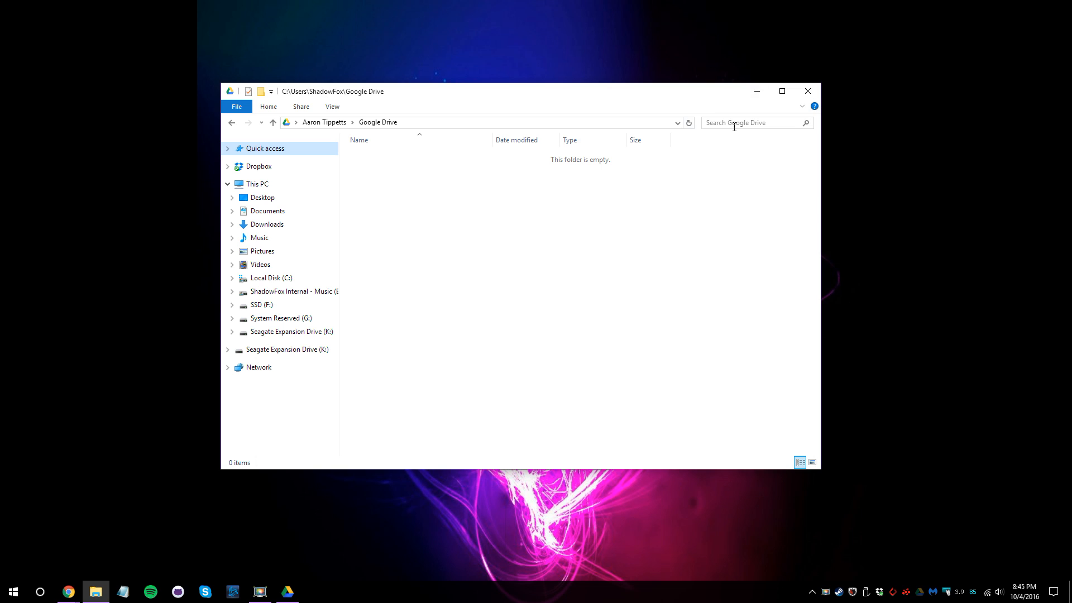
click(761, 96)
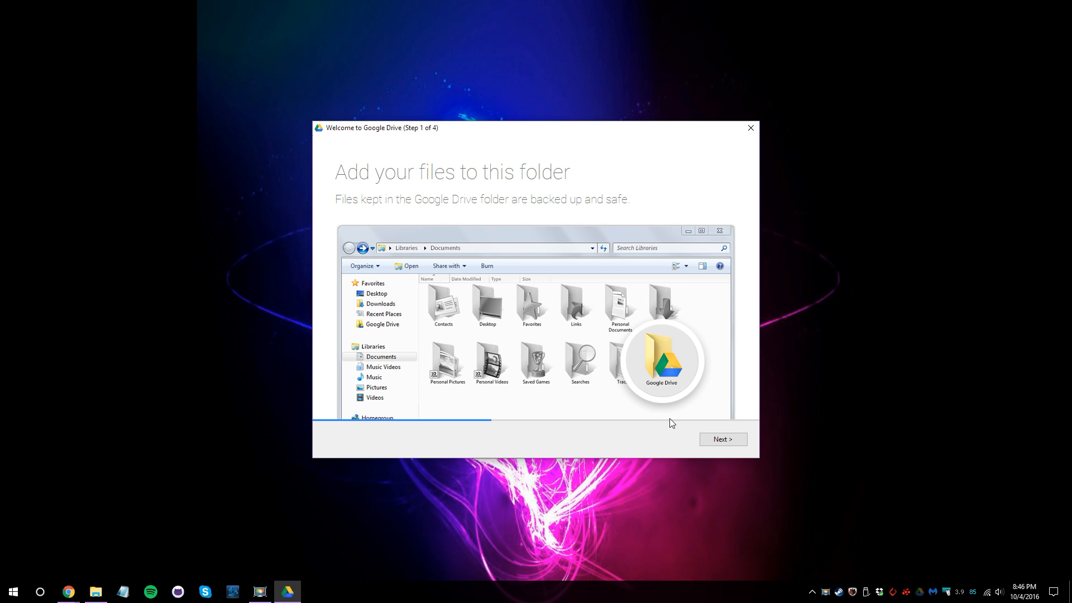
Advance the welcome wizard from Step 1 through to Step 4, the sync options.
click(723, 440)
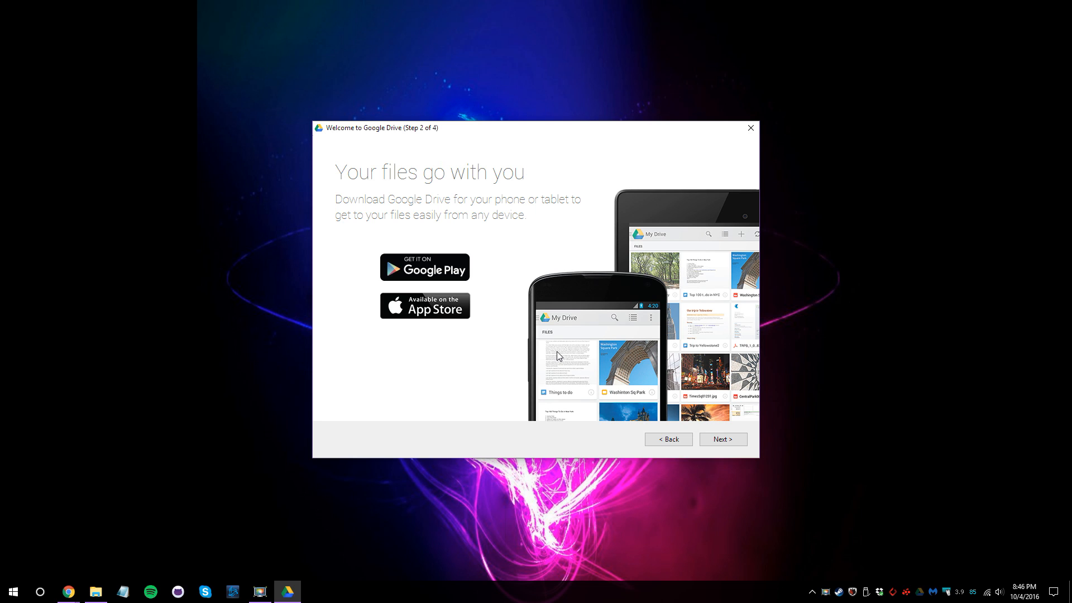
click(720, 439)
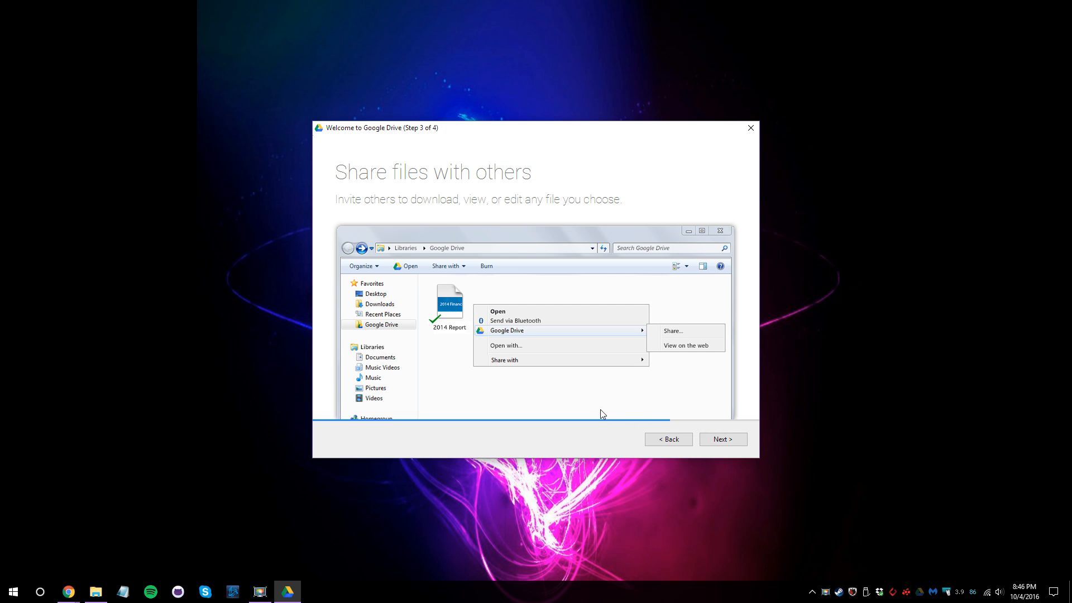
click(716, 439)
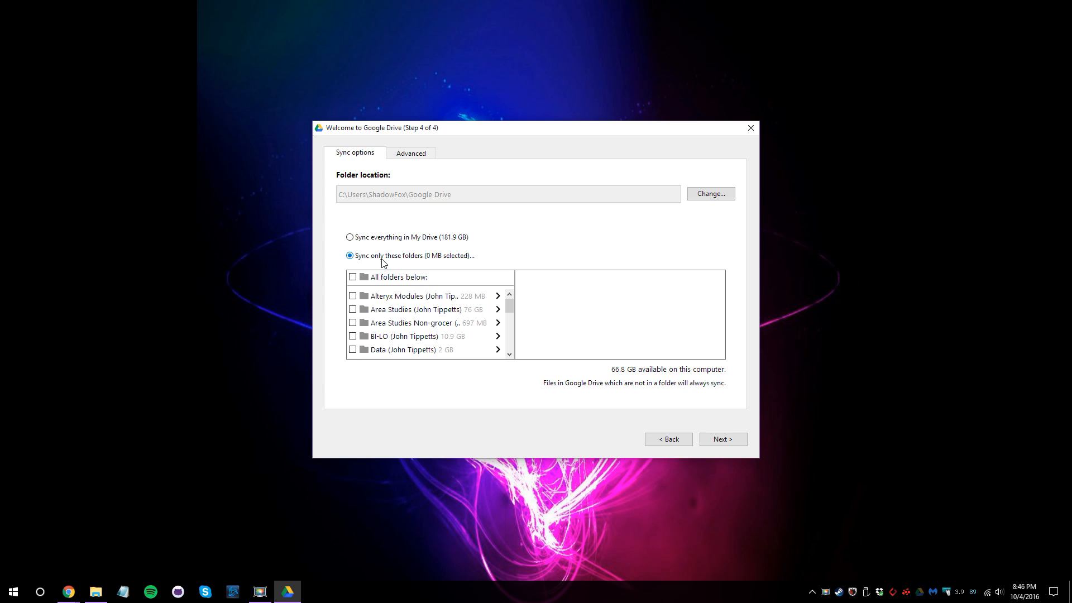
Choose 'Sync only these folders' and tick LOGOS FOR SURGE 2014 (4 MB).
click(350, 238)
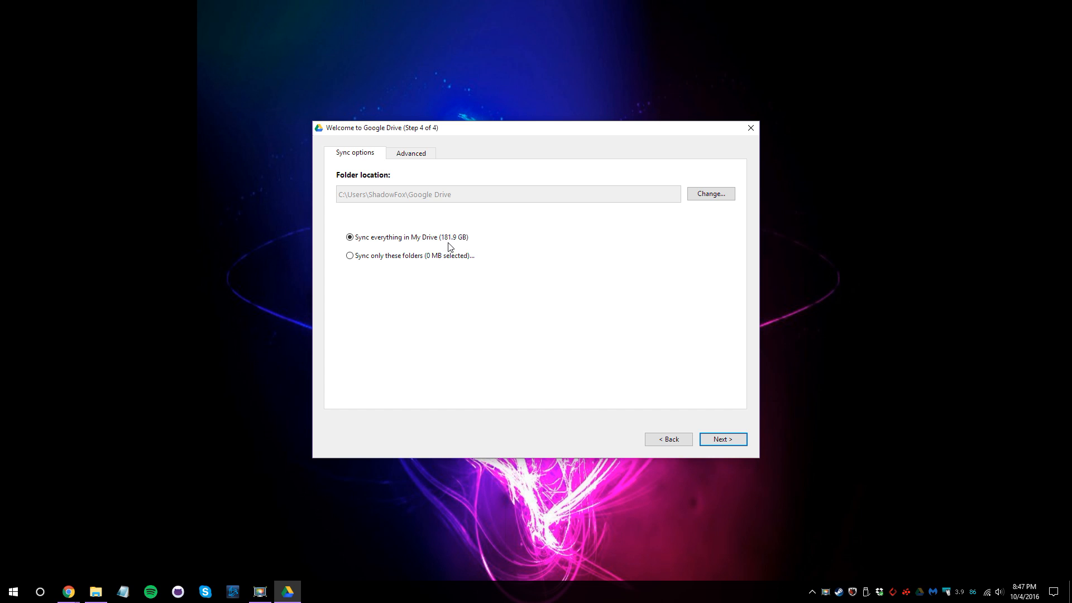
click(350, 256)
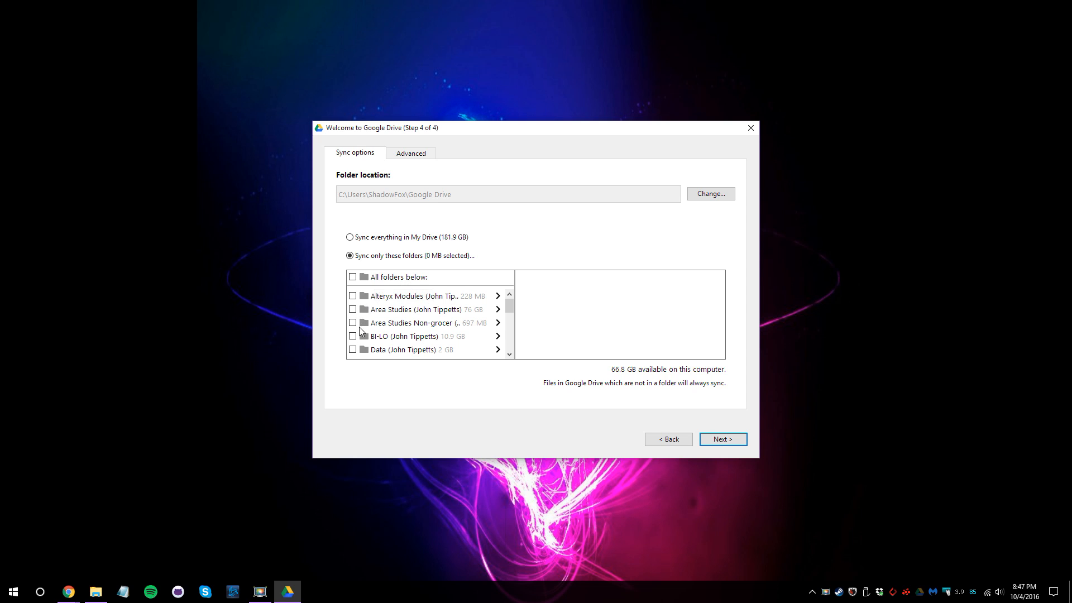
drag(510, 307, 510, 366)
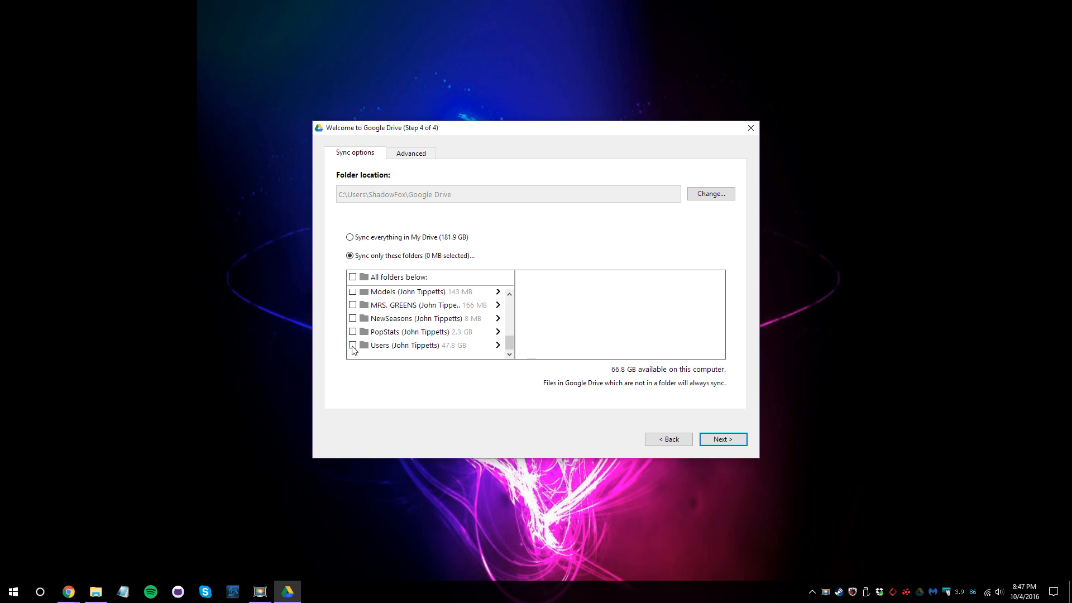
scroll(358, 342, up, 1)
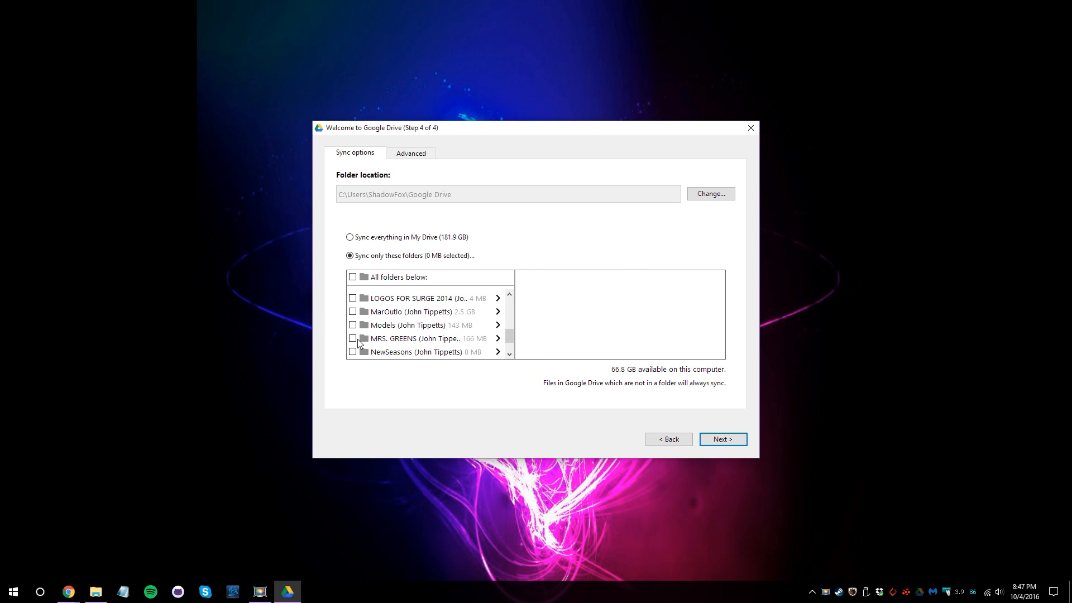
click(352, 298)
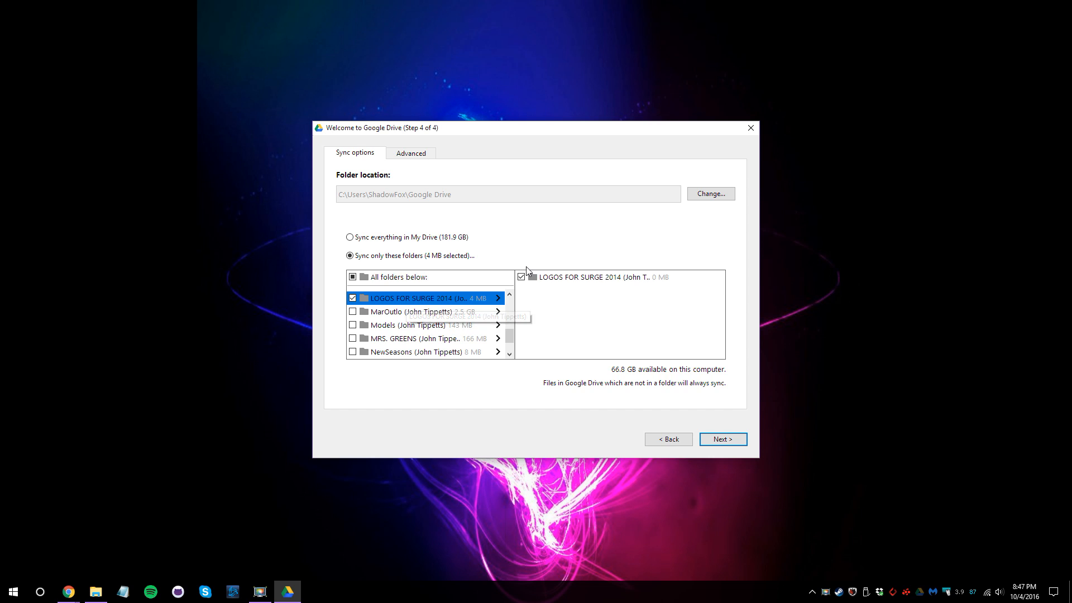
drag(339, 194, 344, 194)
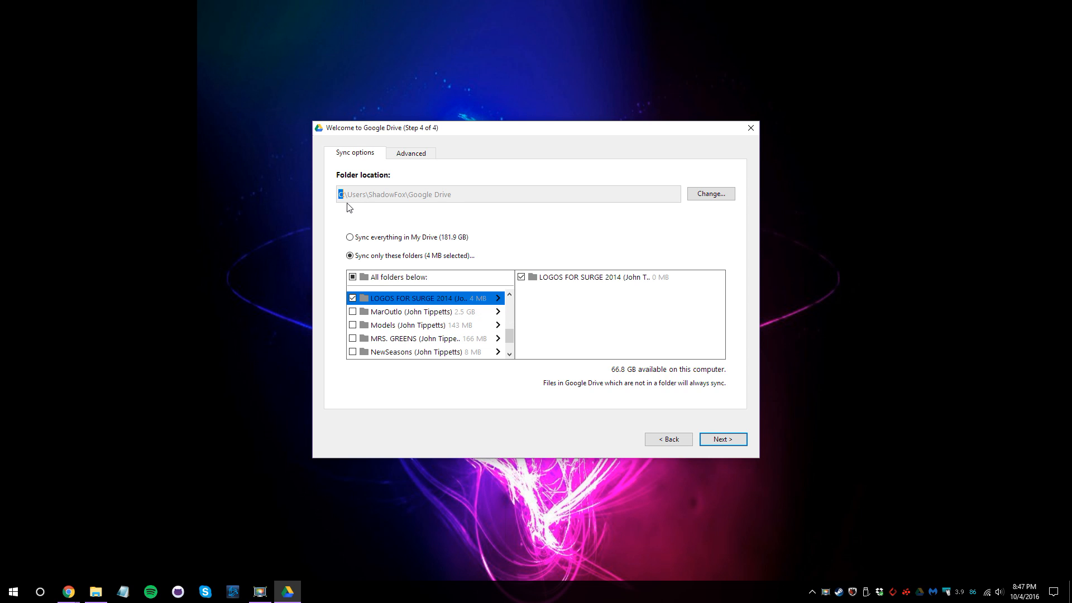
drag(340, 193, 486, 197)
click(464, 198)
Browse the sync folder chooser to the MTN folder on Seagate Expansion Drive (K:).
click(697, 195)
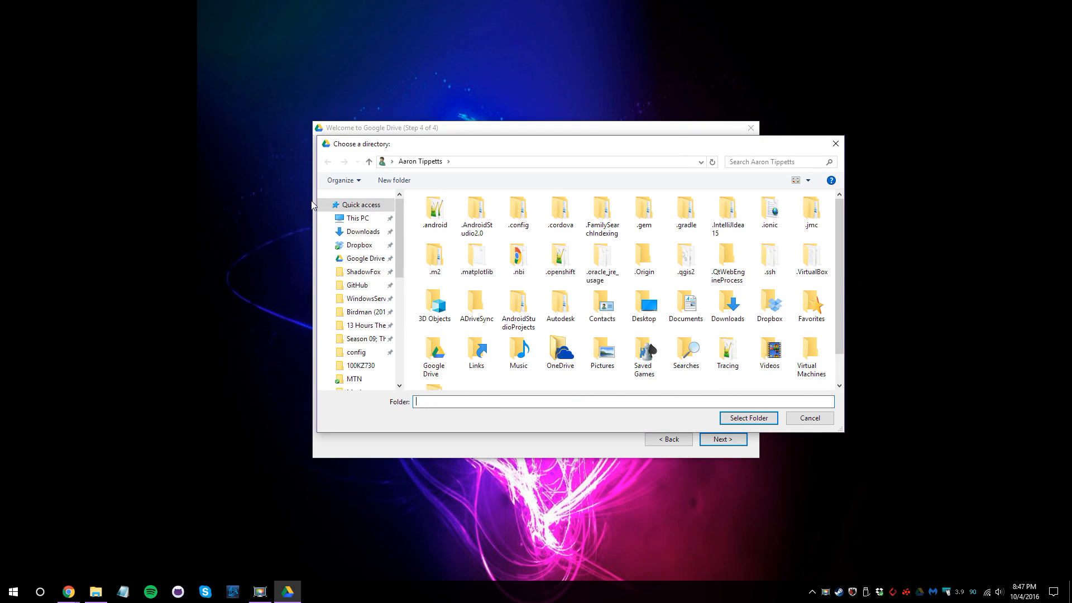
click(357, 218)
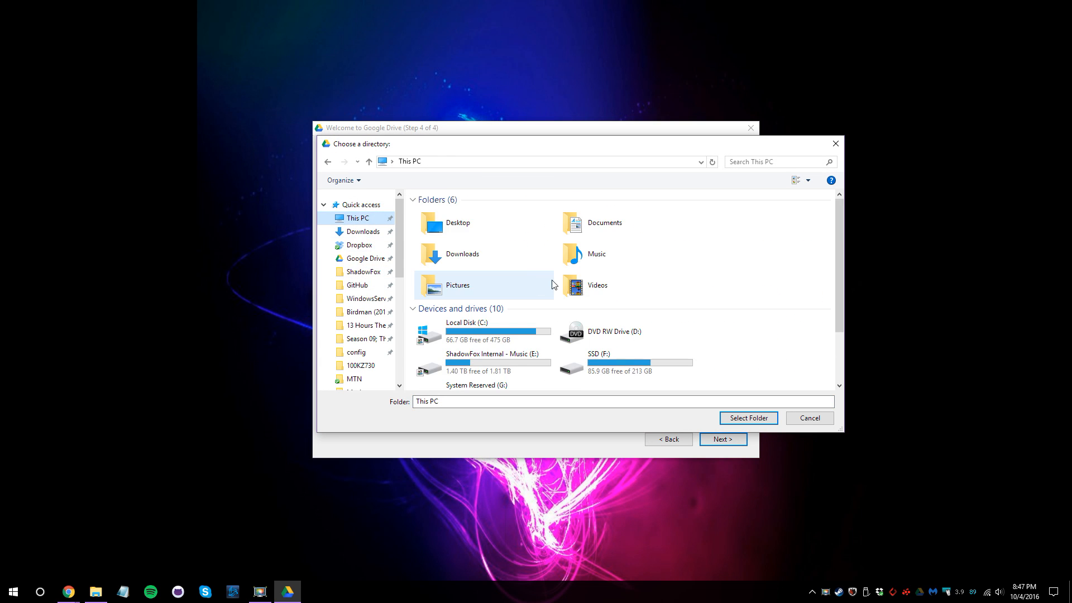
scroll(551, 279, down, 2)
click(491, 316)
click(481, 377)
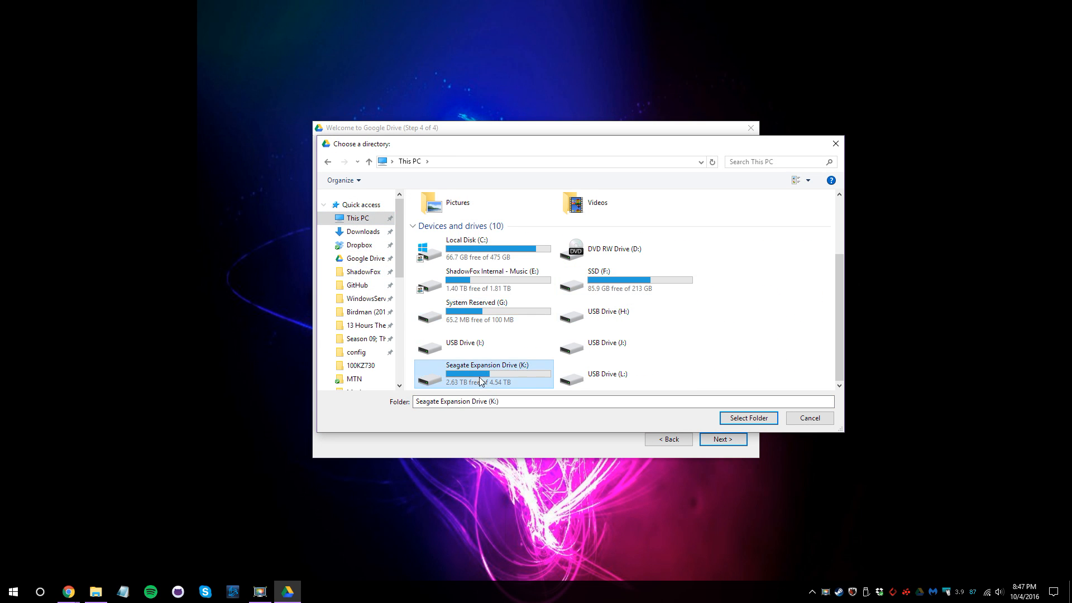
double_click(608, 281)
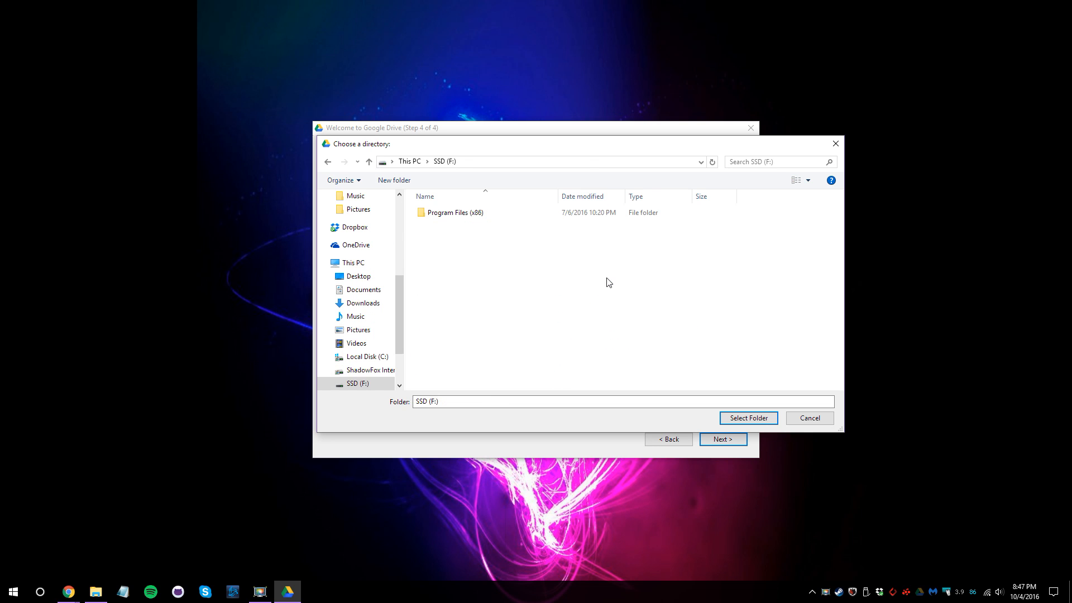
click(329, 162)
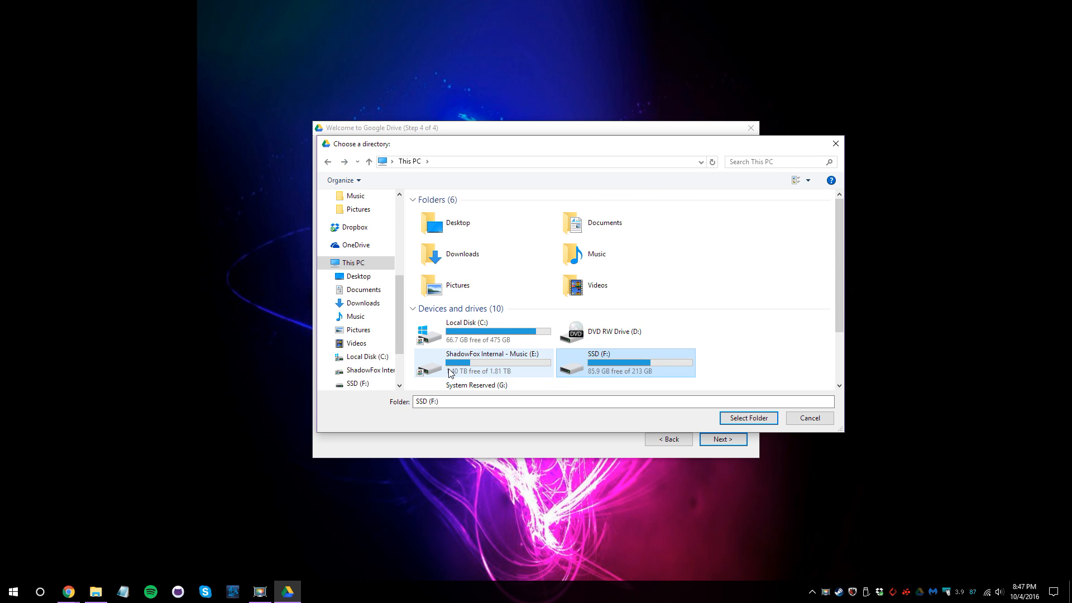
double_click(451, 371)
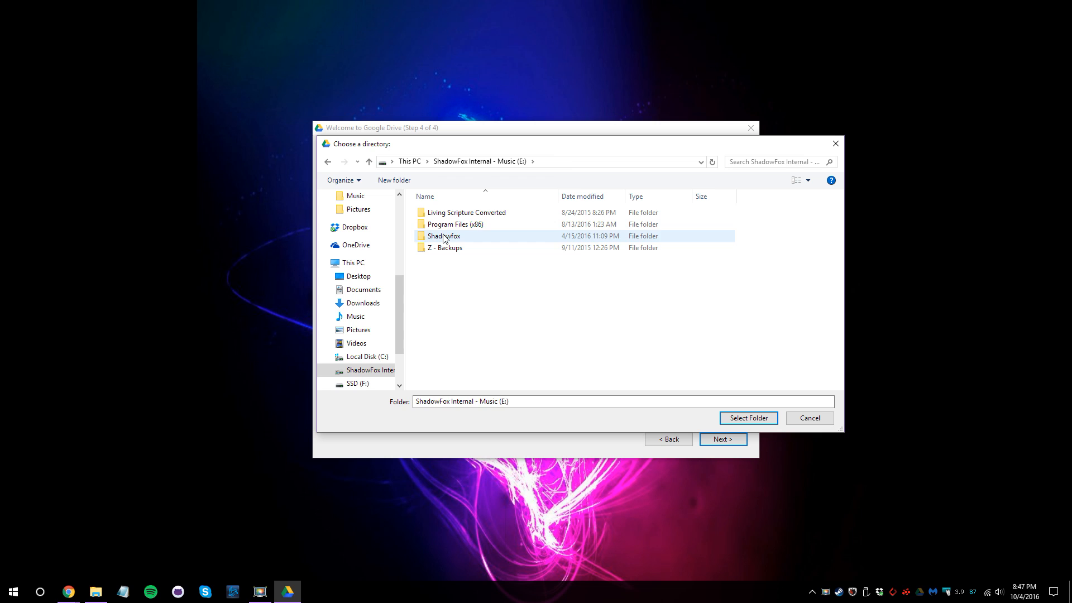
double_click(444, 239)
click(410, 162)
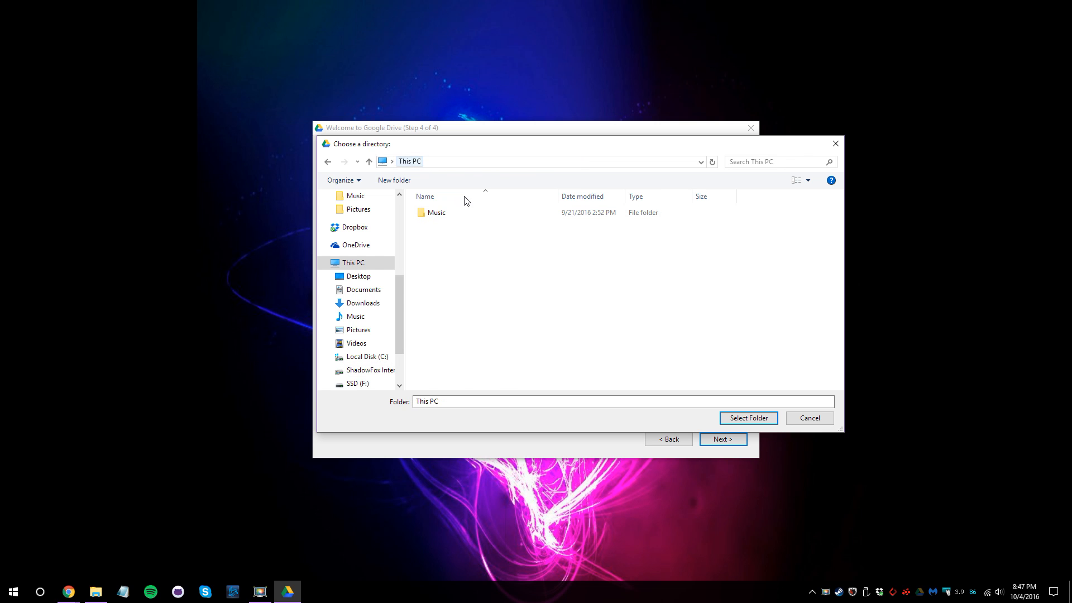
scroll(605, 354, down, 3)
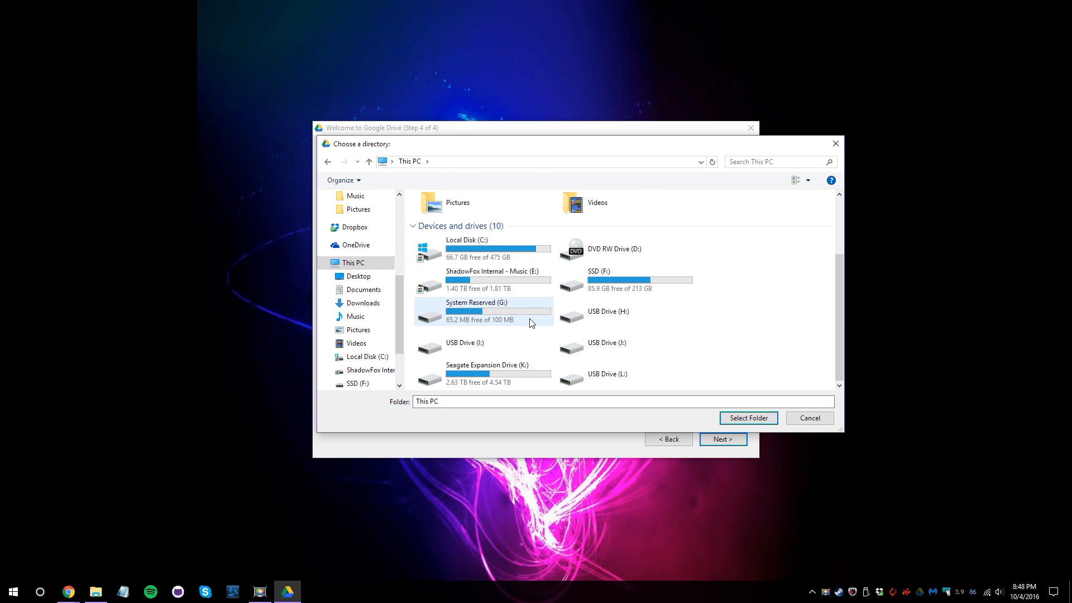
double_click(521, 273)
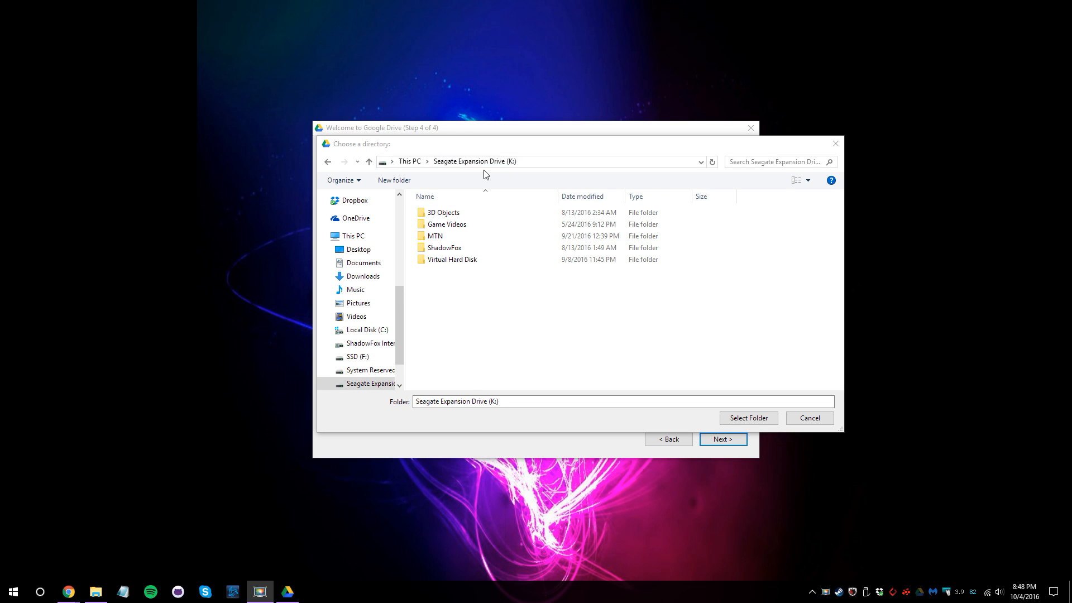
double_click(437, 236)
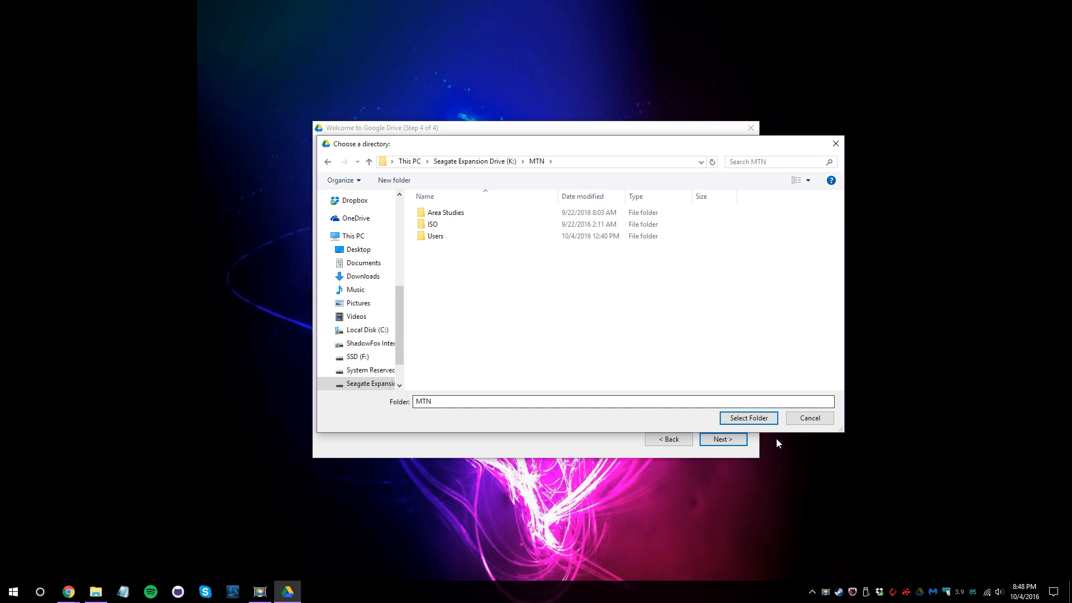
Create a new folder named Logos in MTN and select it as the sync location.
key(ctrl+shift+n)
text(Logos)
key(Return)
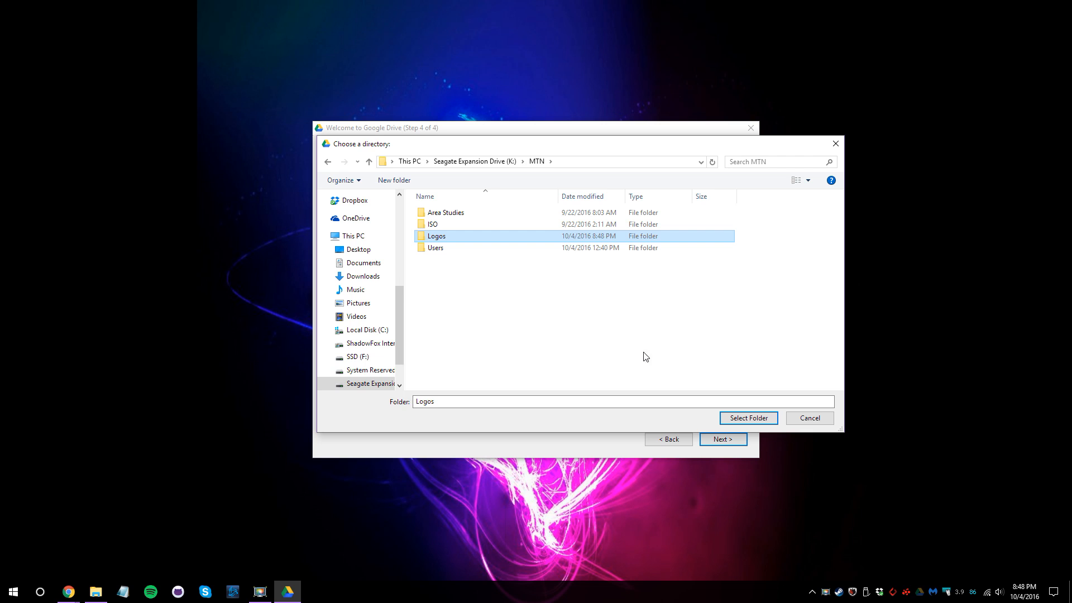
scroll(401, 292, up, 10)
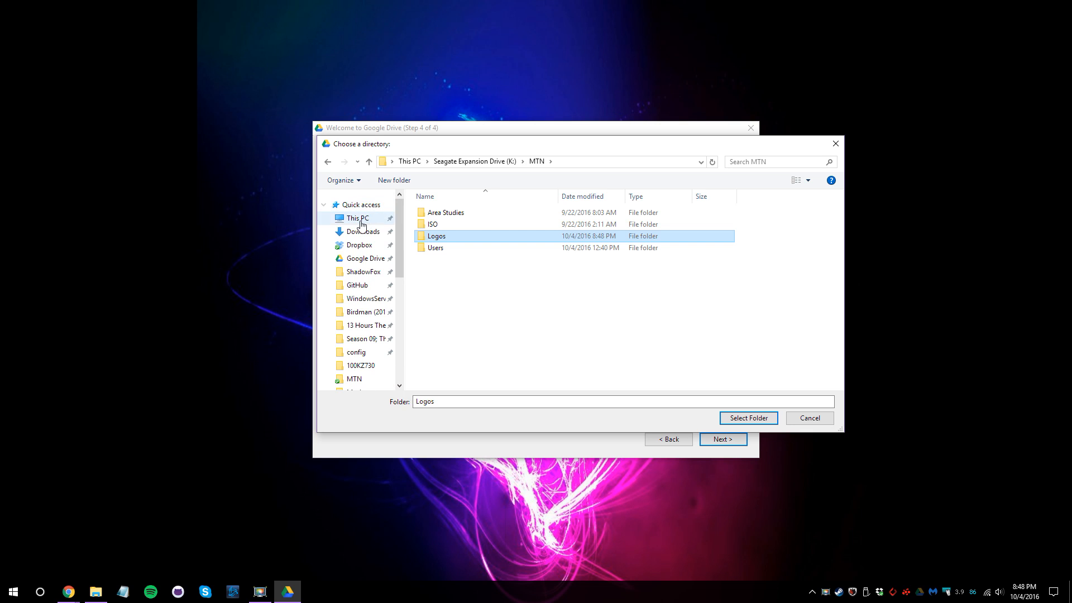
click(363, 258)
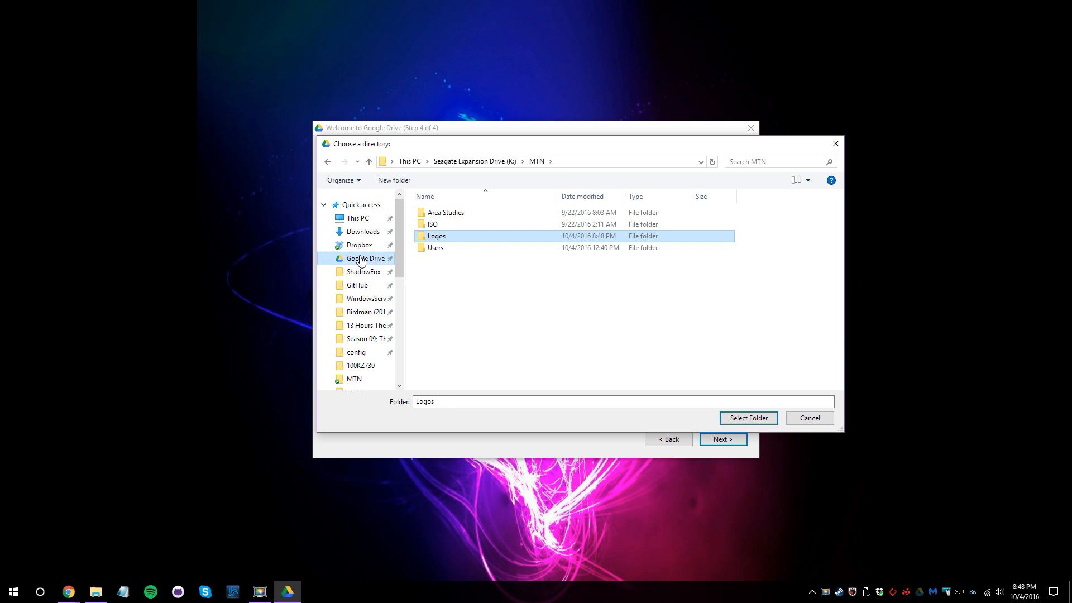
click(328, 162)
double_click(439, 240)
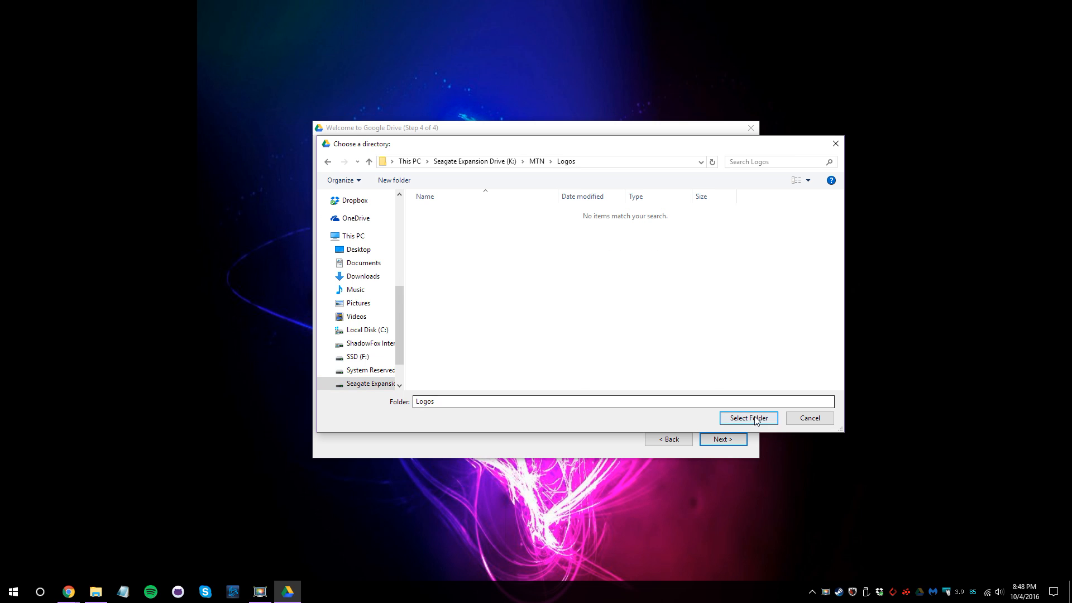
click(748, 417)
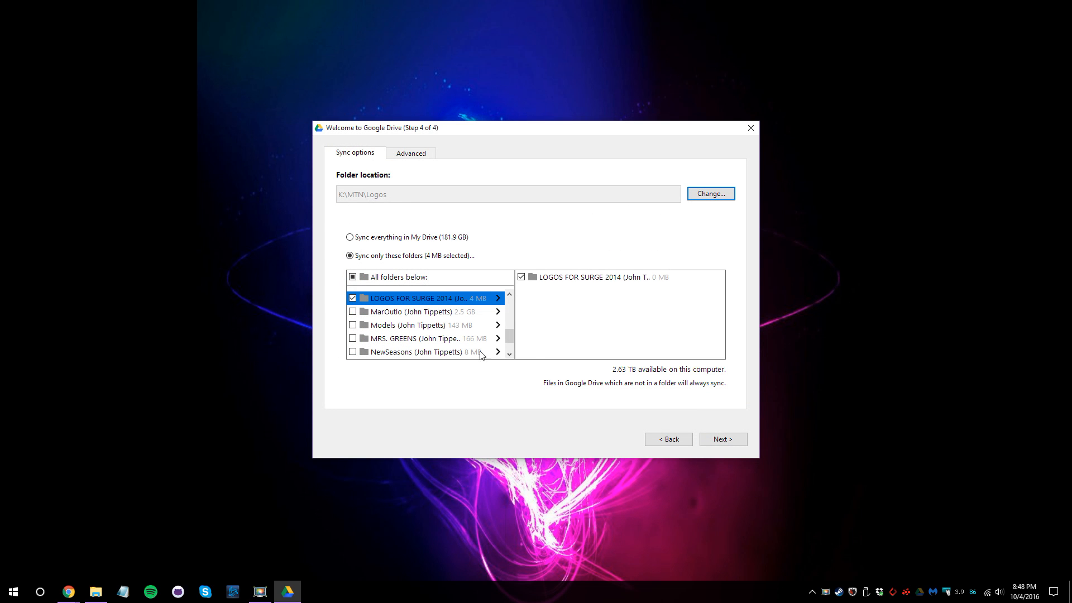
Finish the setup wizard and view the still-empty local Google Drive folder in File Explorer.
click(723, 440)
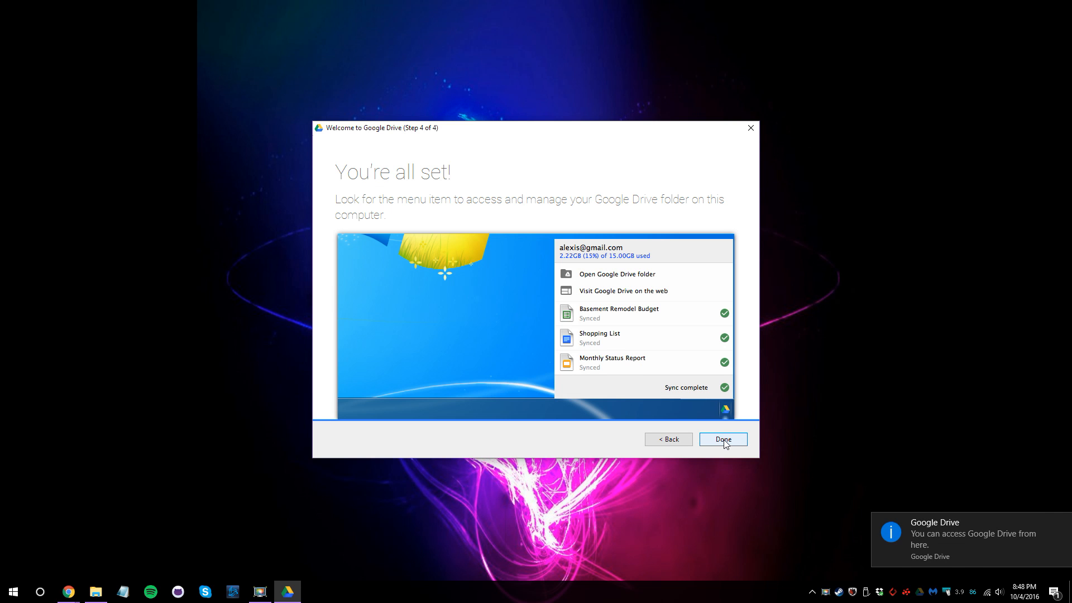
click(1061, 521)
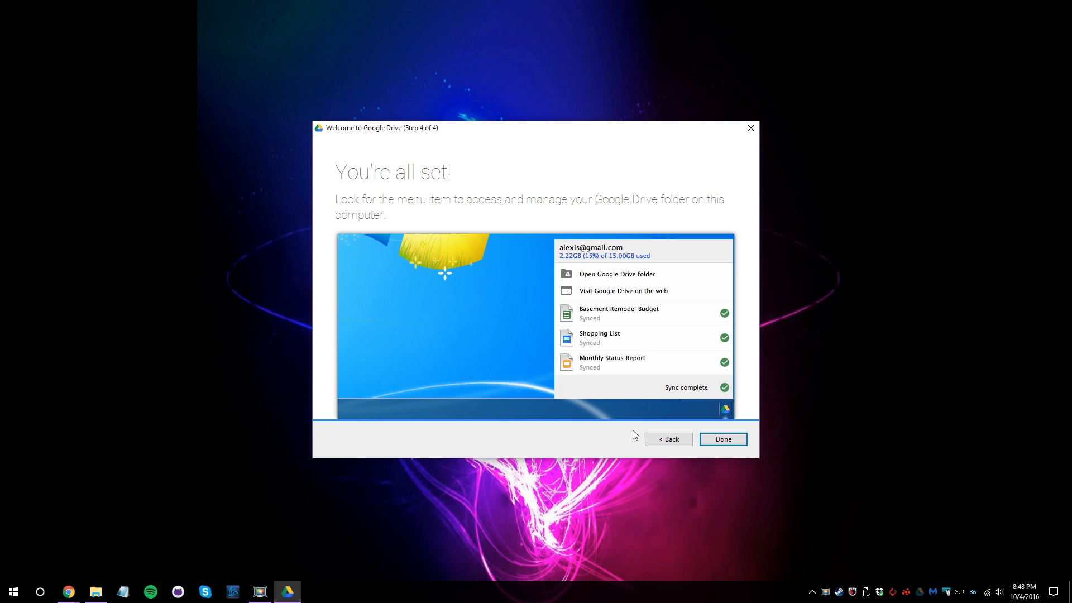
click(723, 439)
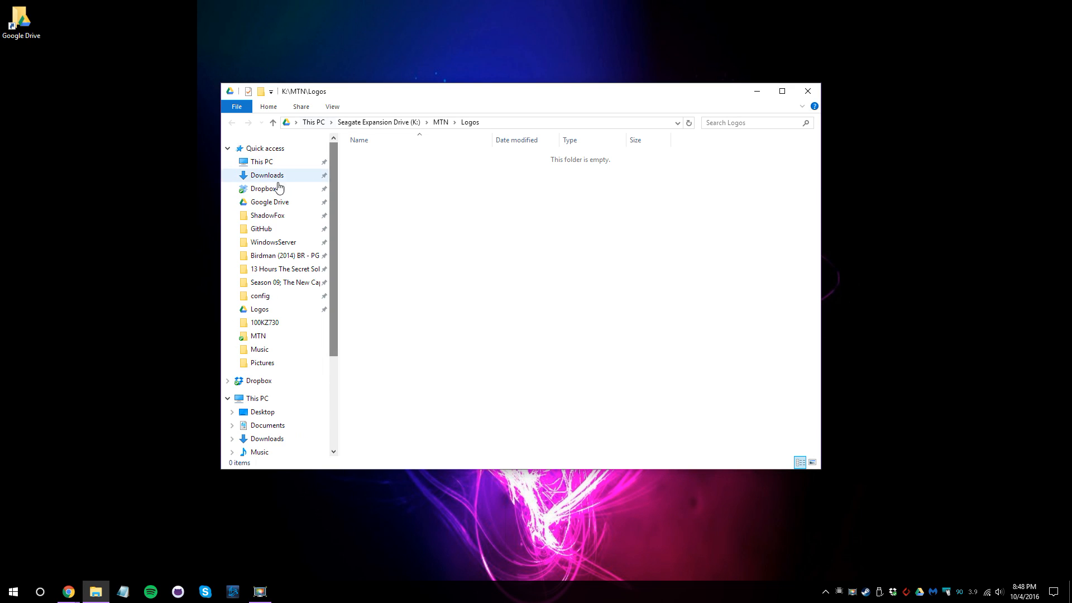
click(271, 202)
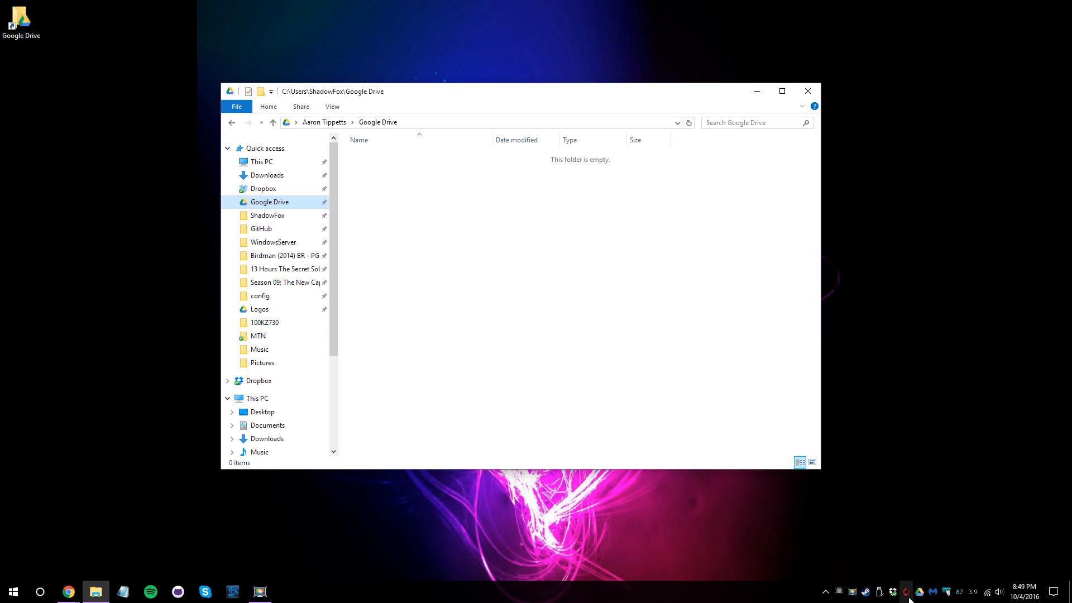
mouse_move(919, 594)
Show the Google Drive status panel preparing for sync, with its Pause/Preferences/Quit settings menu open.
click(917, 595)
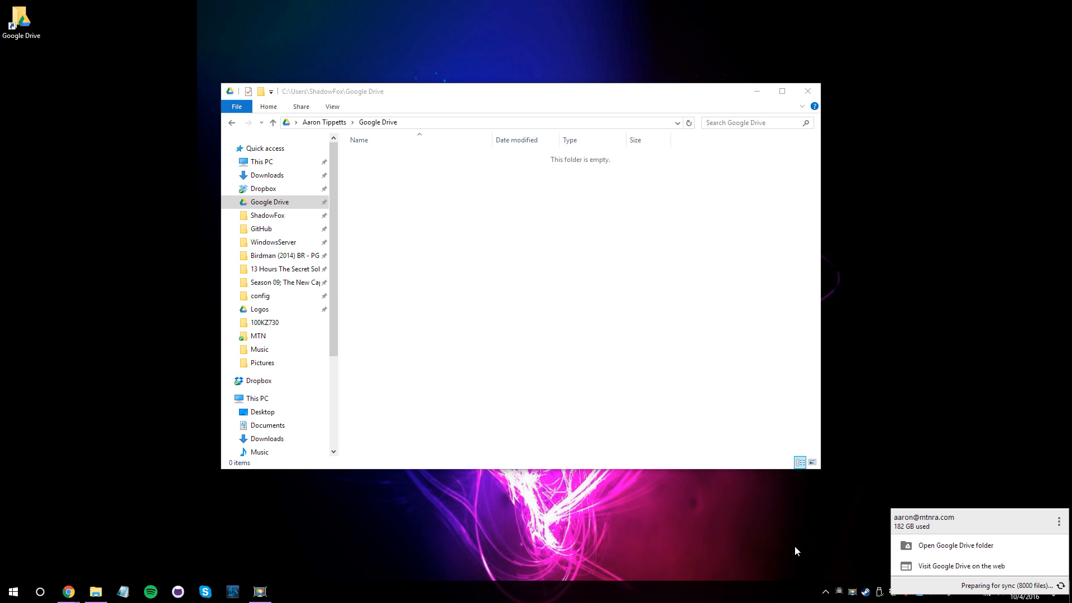
click(826, 592)
click(919, 593)
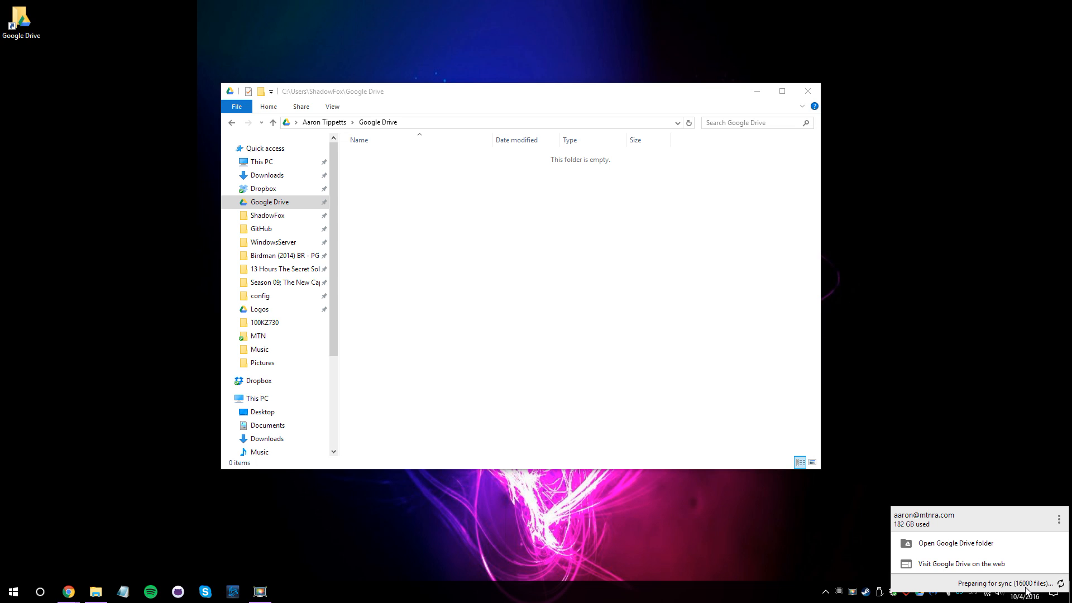
click(1060, 520)
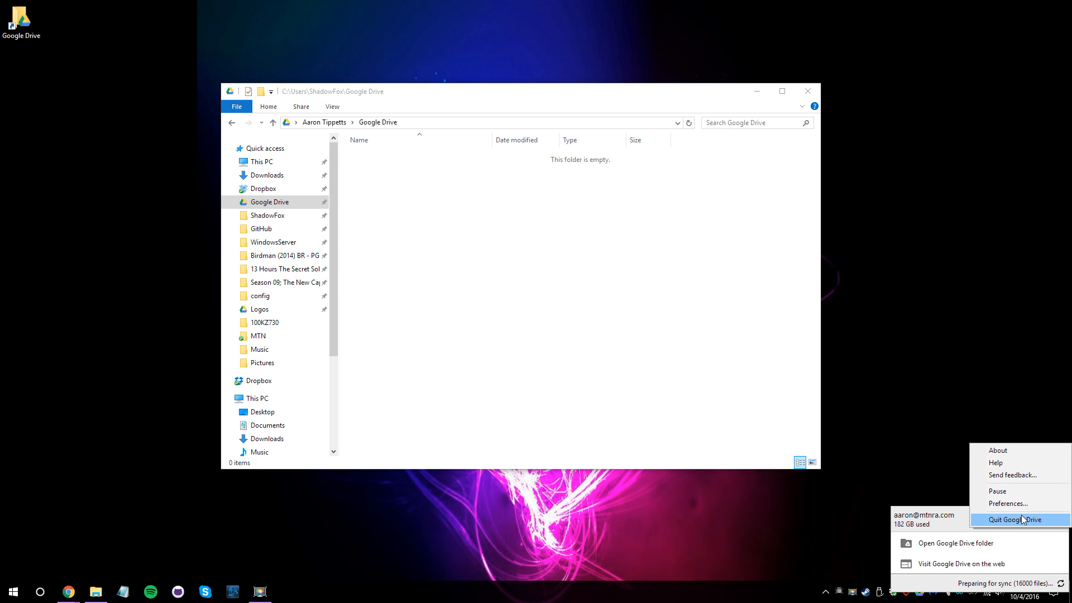
click(960, 522)
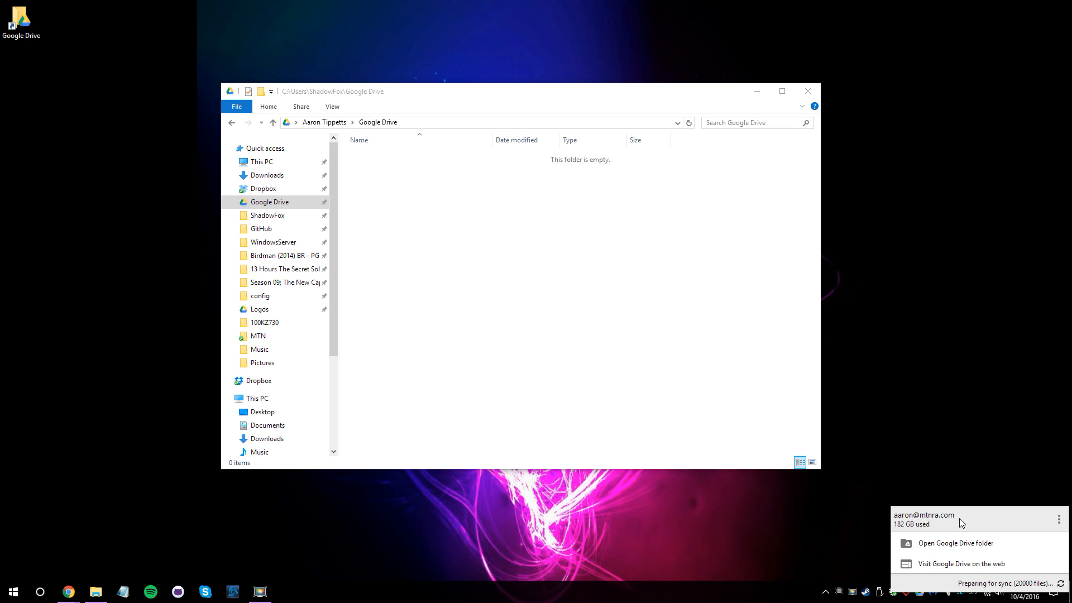
click(898, 499)
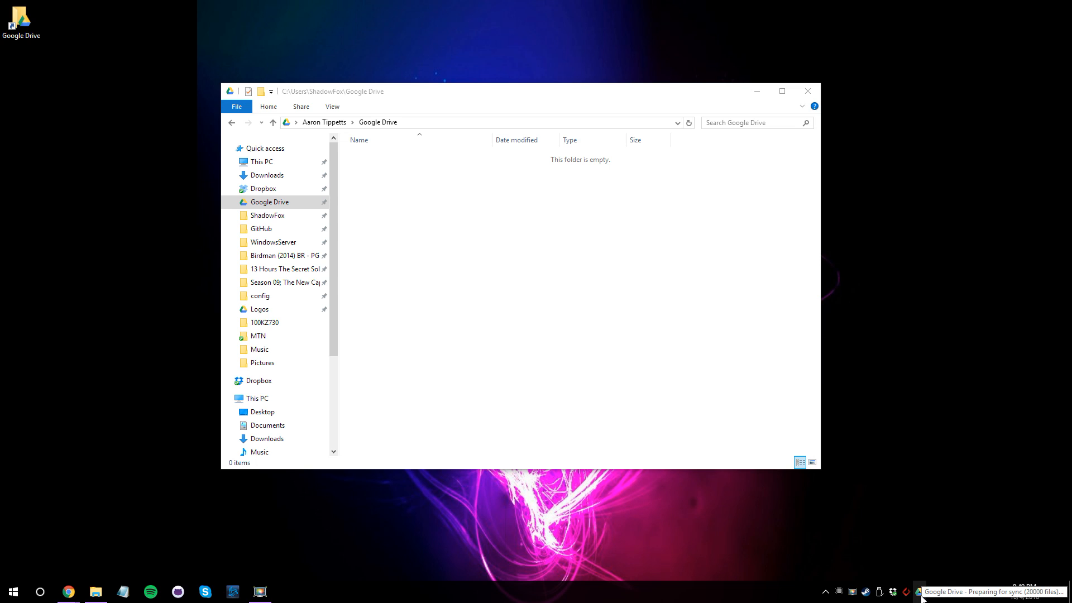
click(919, 596)
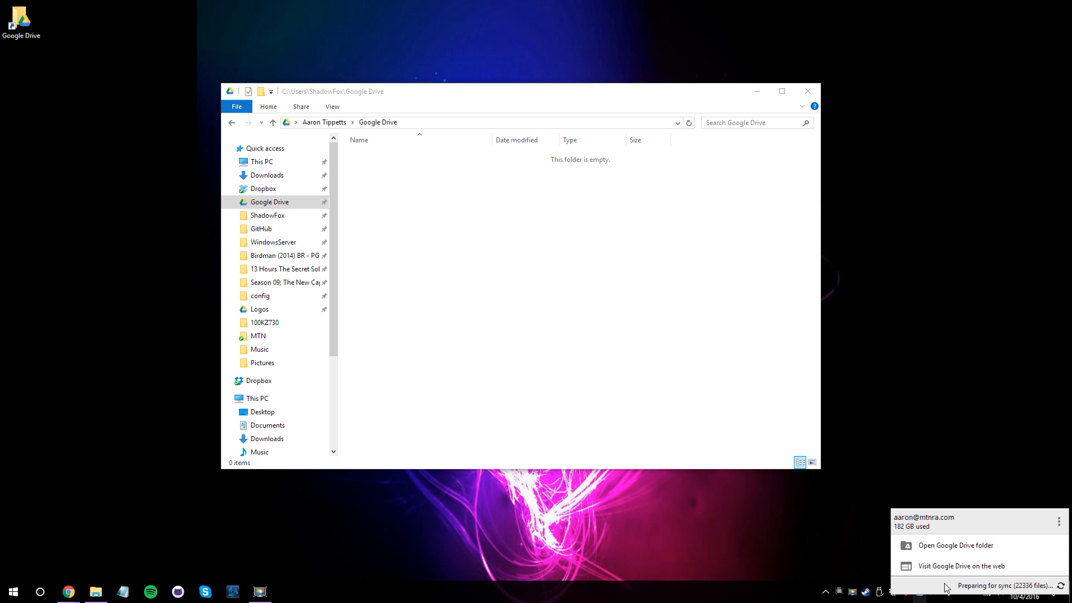
click(1059, 525)
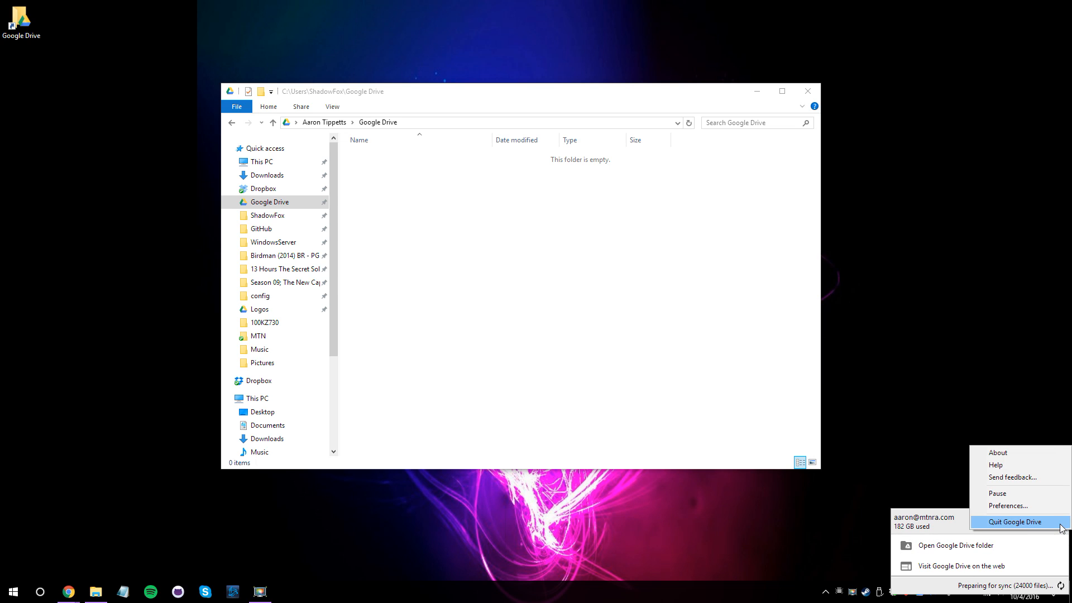
click(1000, 506)
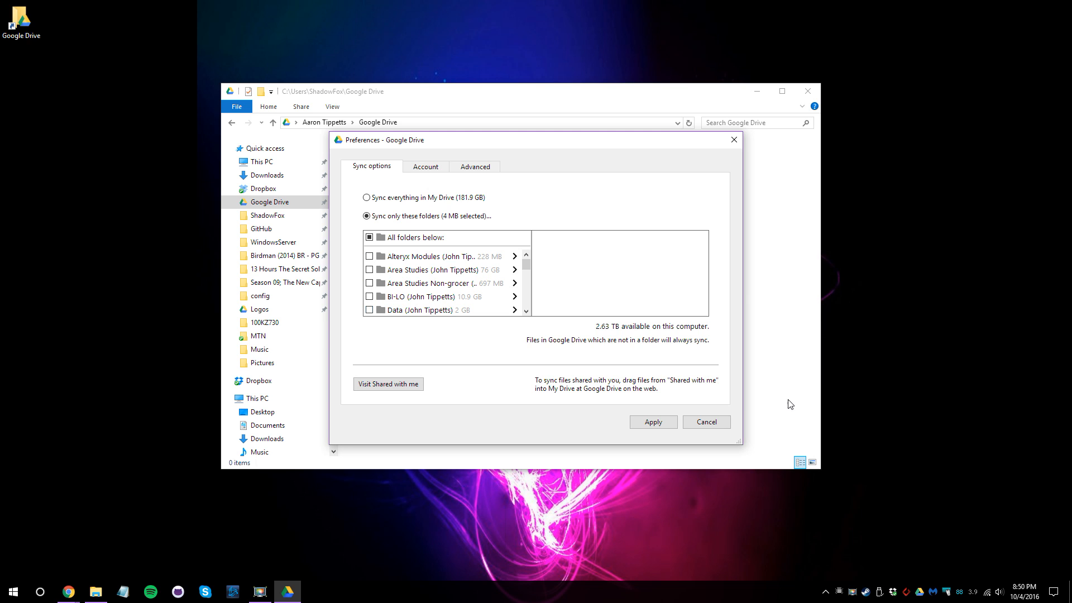
click(707, 422)
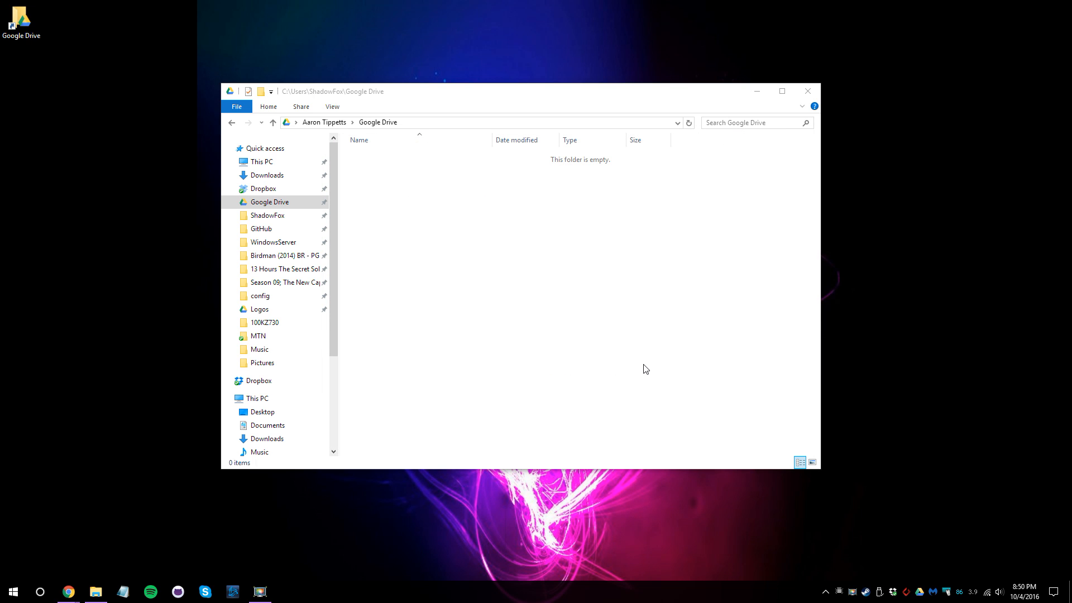
Close the empty Google Drive folder window and bring up Chrome's My Drive tab.
click(816, 91)
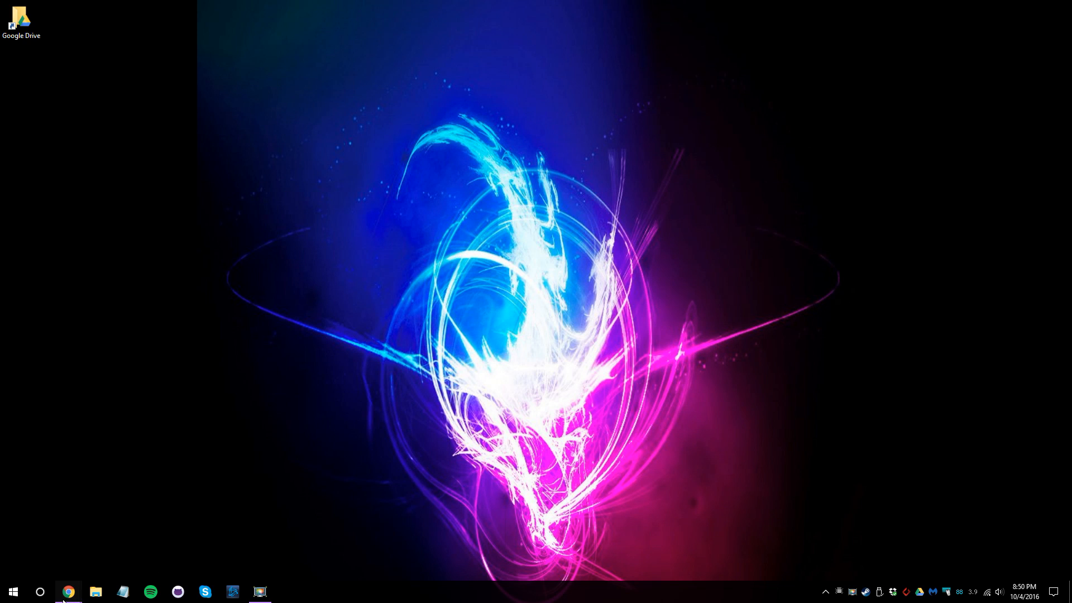
mouse_move(70, 591)
click(163, 538)
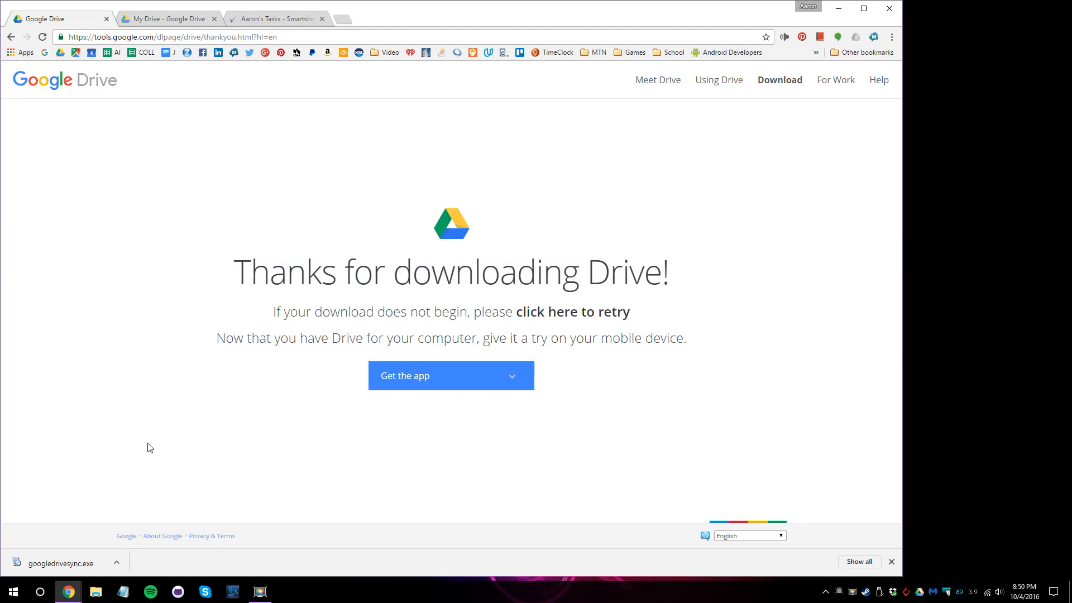
click(176, 22)
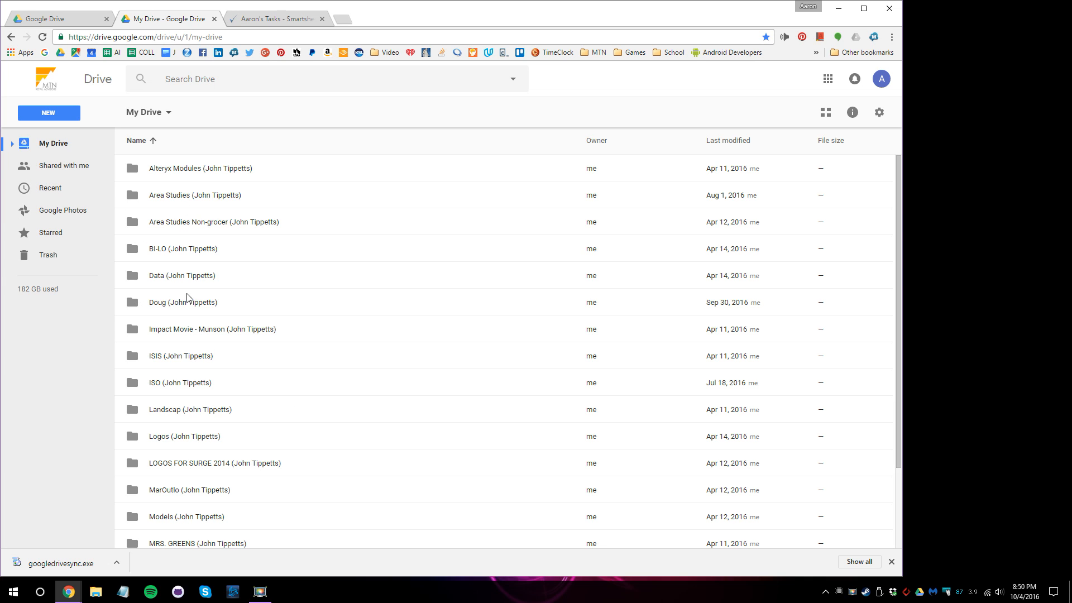
Browse Shared with me and My Drive, then move to the Smartsheet task sheet.
click(65, 165)
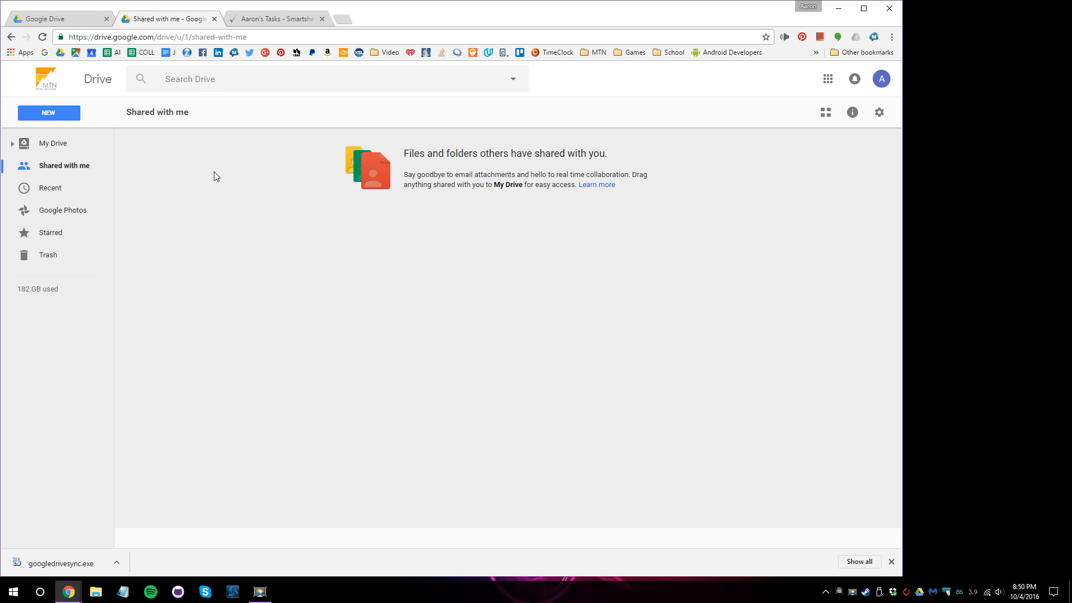
click(55, 144)
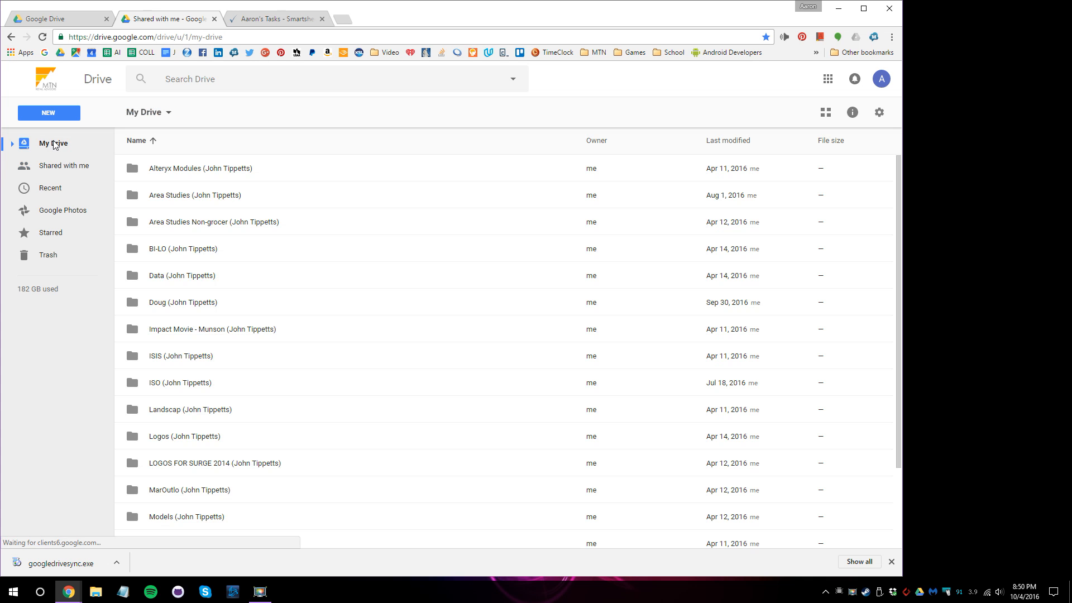
click(49, 171)
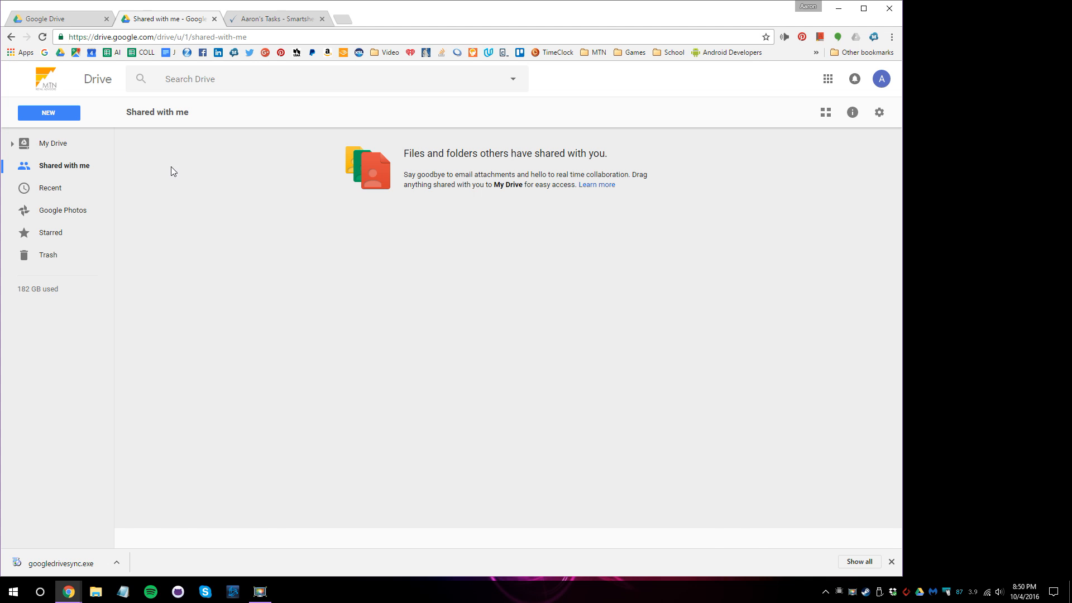
click(49, 144)
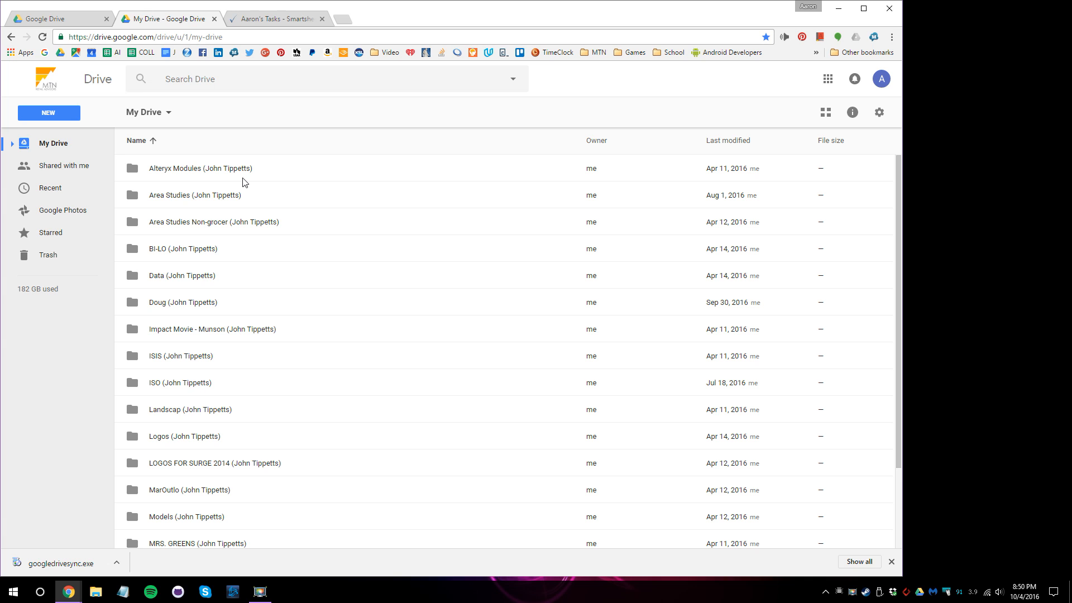
click(267, 21)
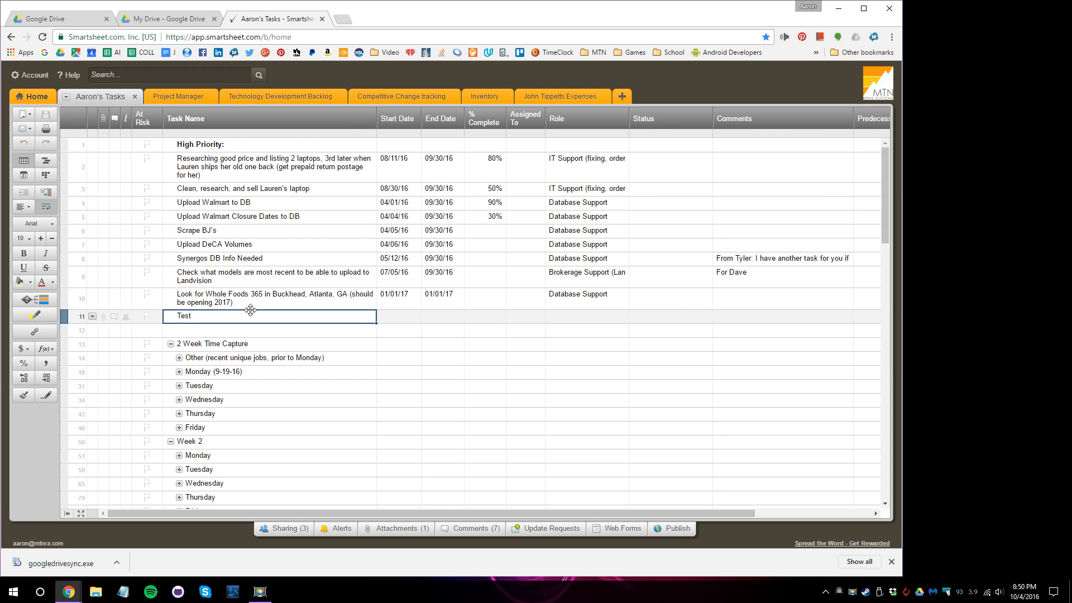
Attach the shared Google Drive image FB_IMG_1475578693186.jpg to row 11 (Test).
click(104, 317)
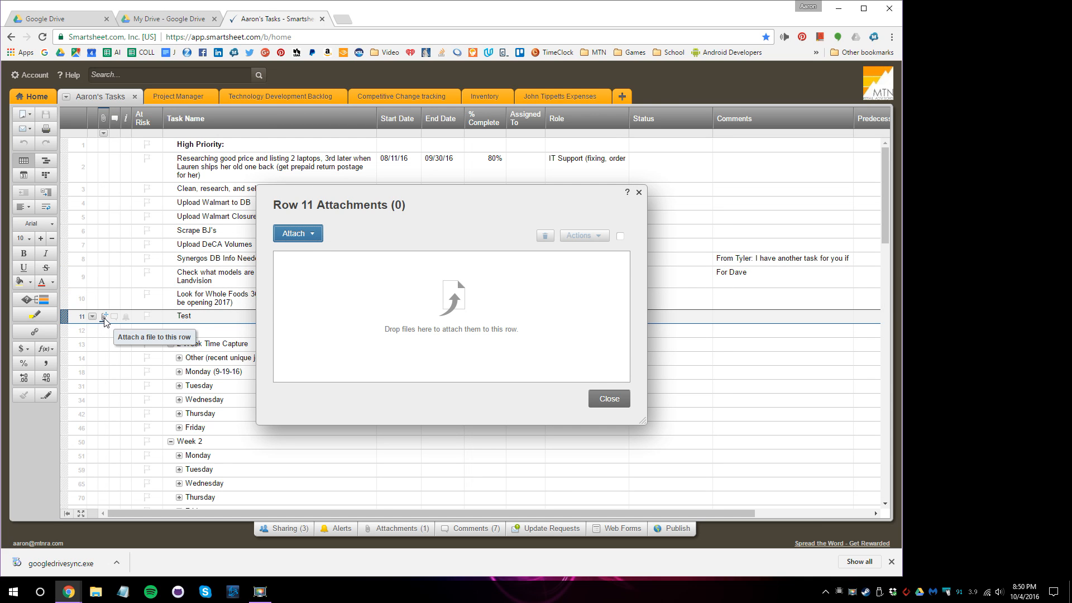
click(311, 236)
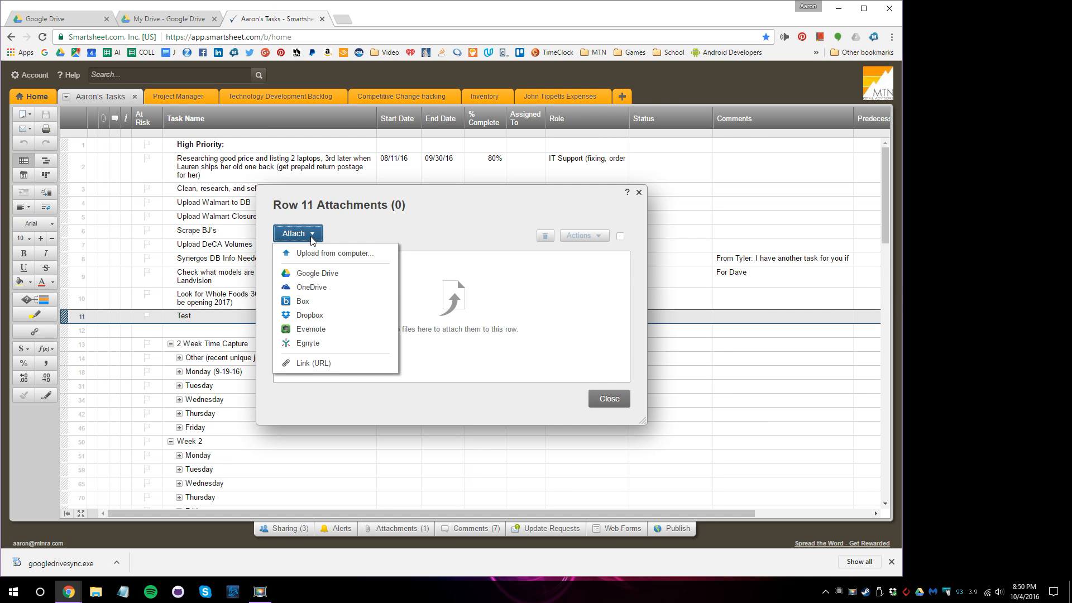
click(313, 278)
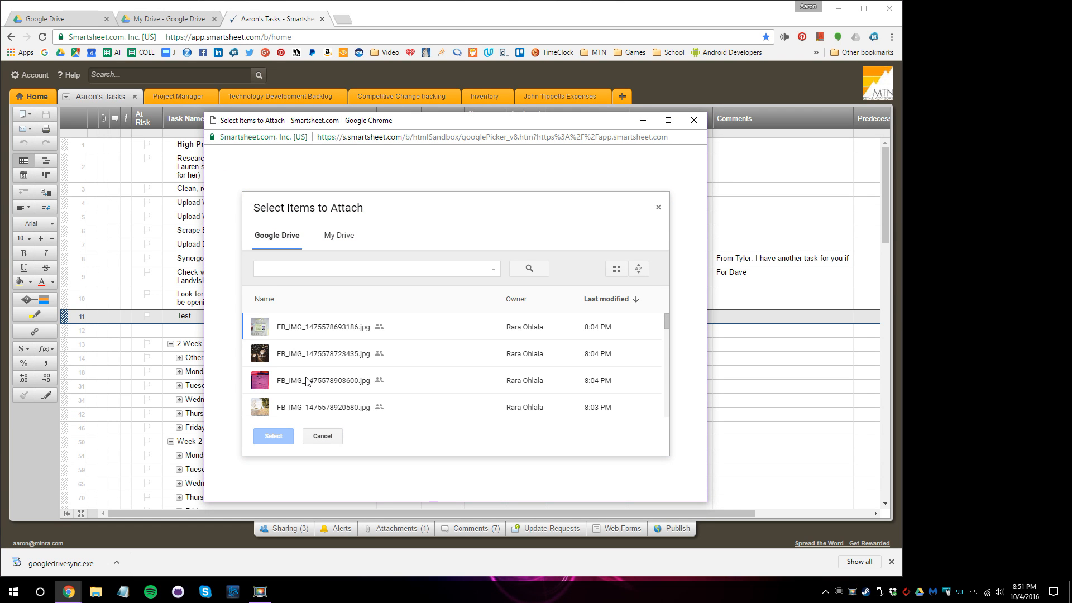
click(304, 270)
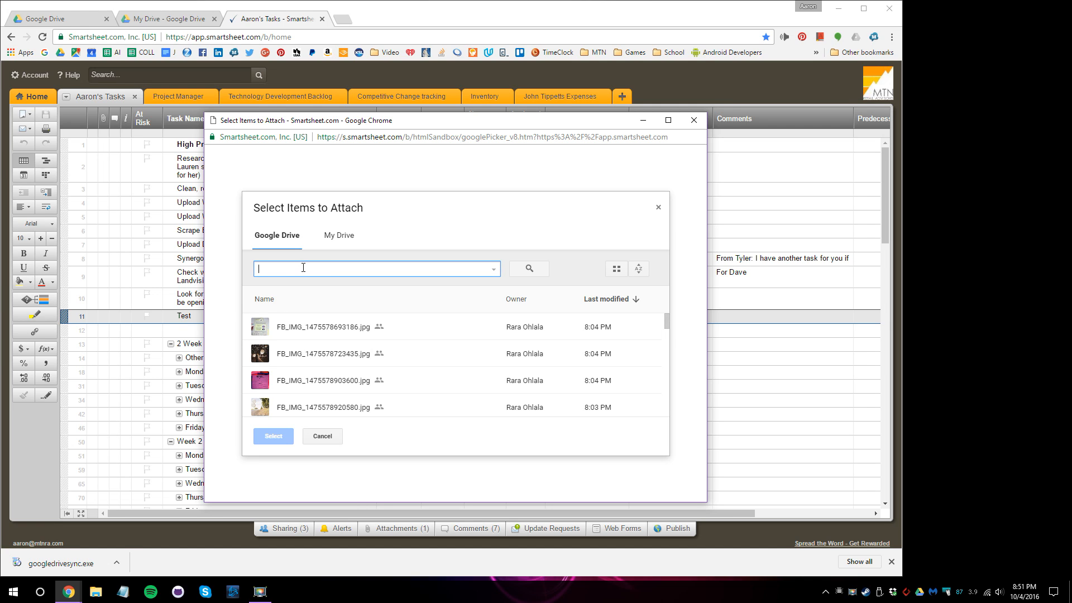
click(338, 240)
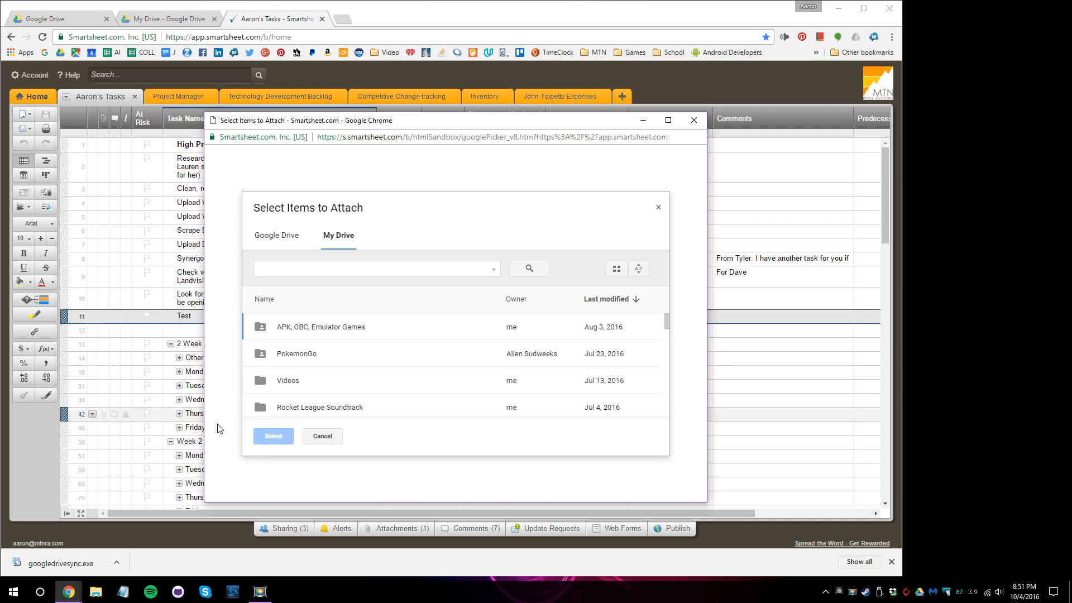
click(279, 235)
click(282, 326)
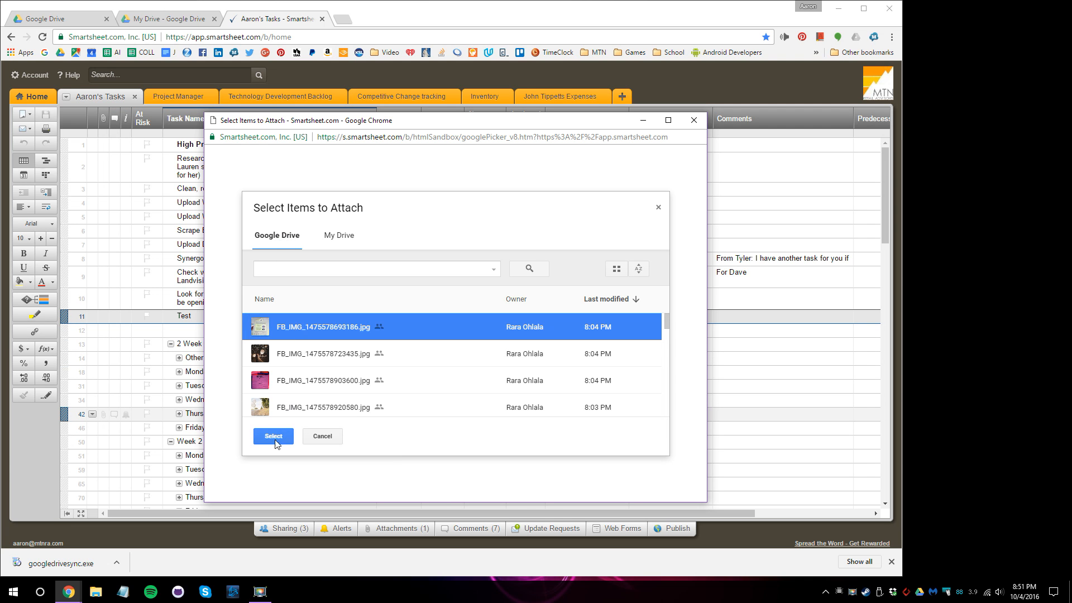
click(265, 441)
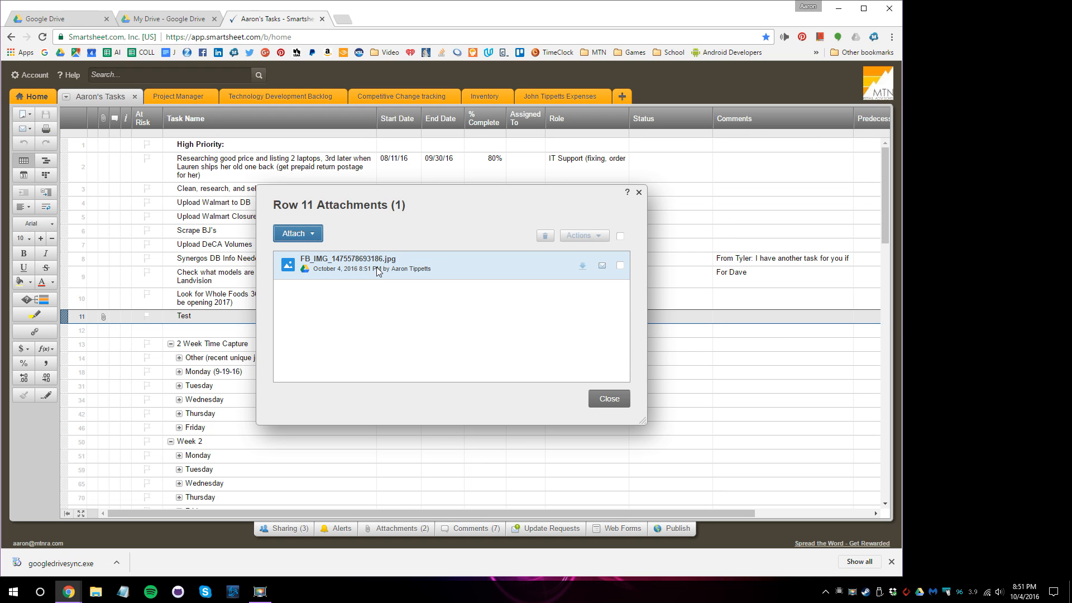
Close the row 11 attachments window and open the Users folder in My Drive.
click(638, 192)
click(172, 19)
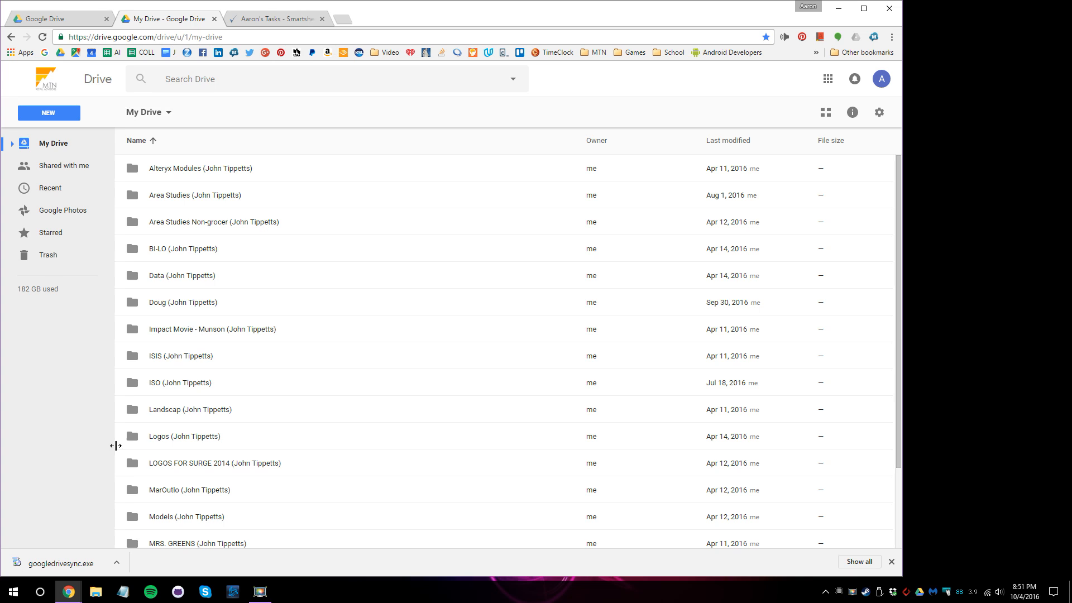
scroll(179, 407, down, 2)
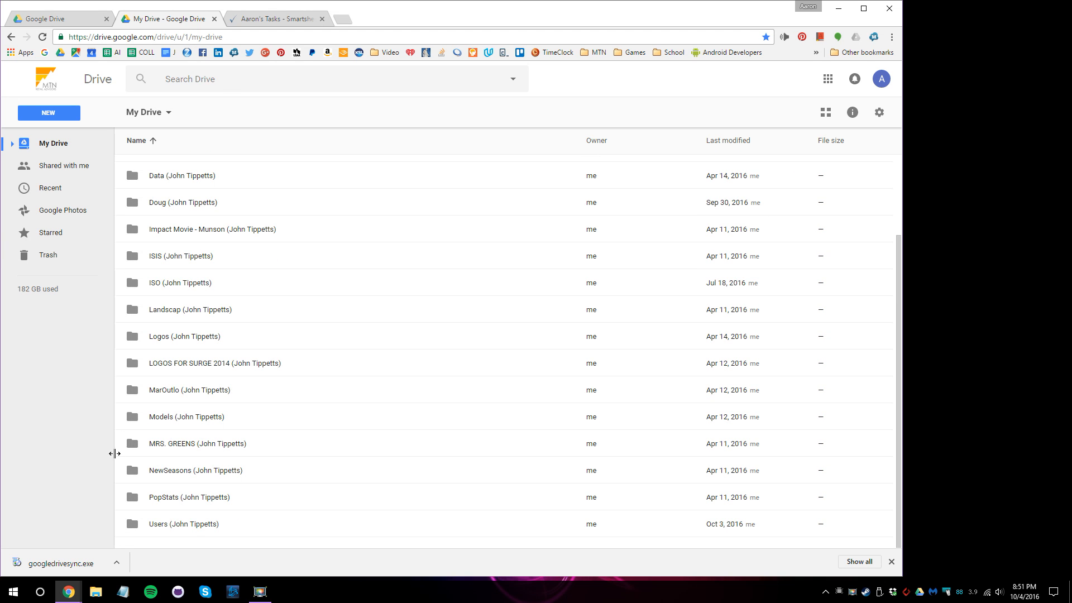
double_click(161, 526)
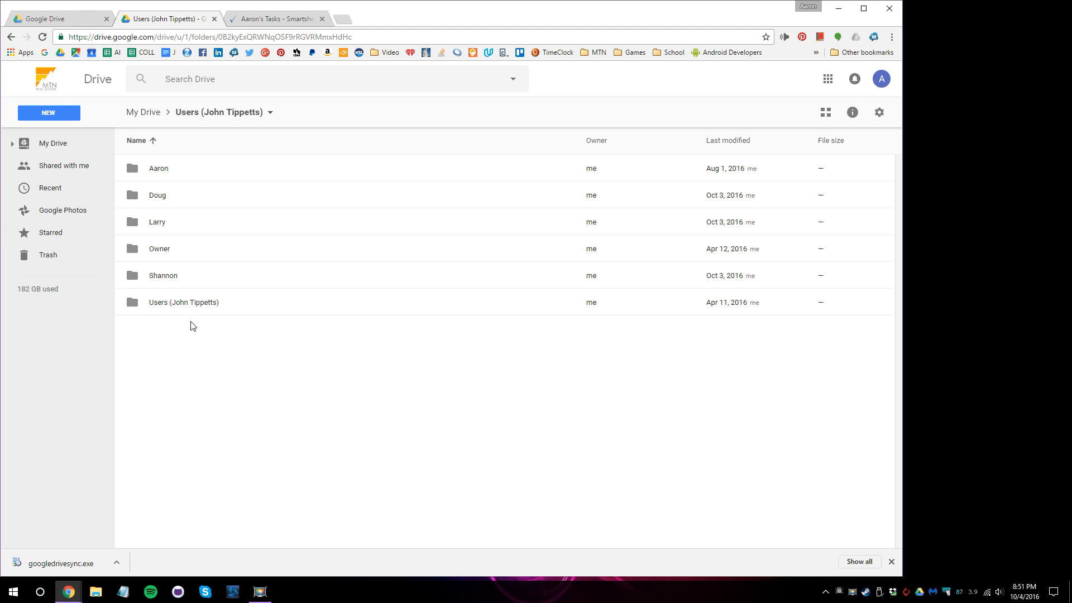
Start a new folder named 'Receip', cancel it, and open File Explorer at This PC.
click(48, 116)
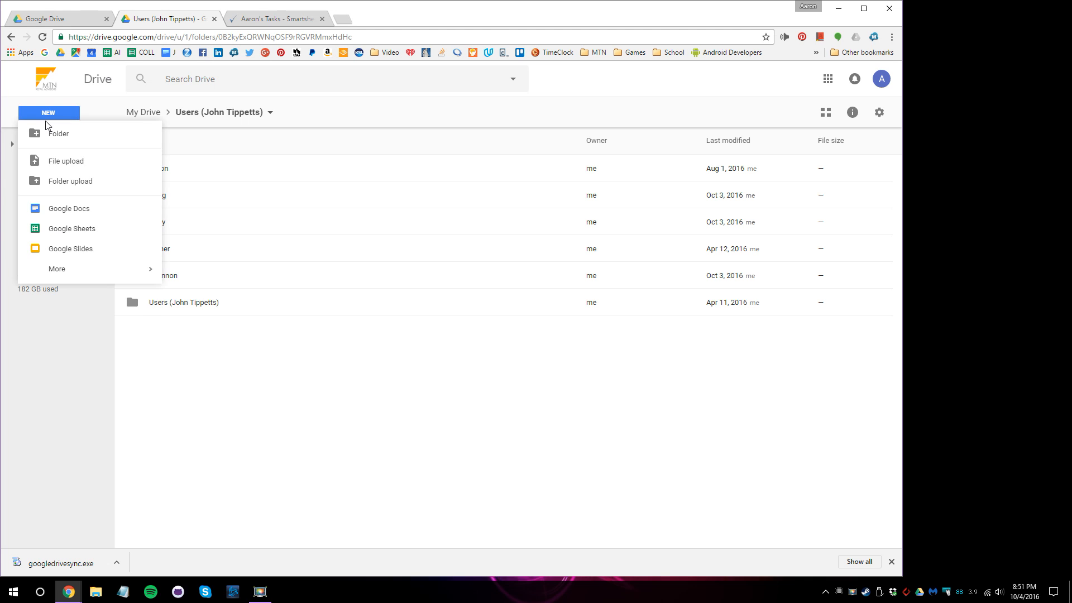
click(57, 136)
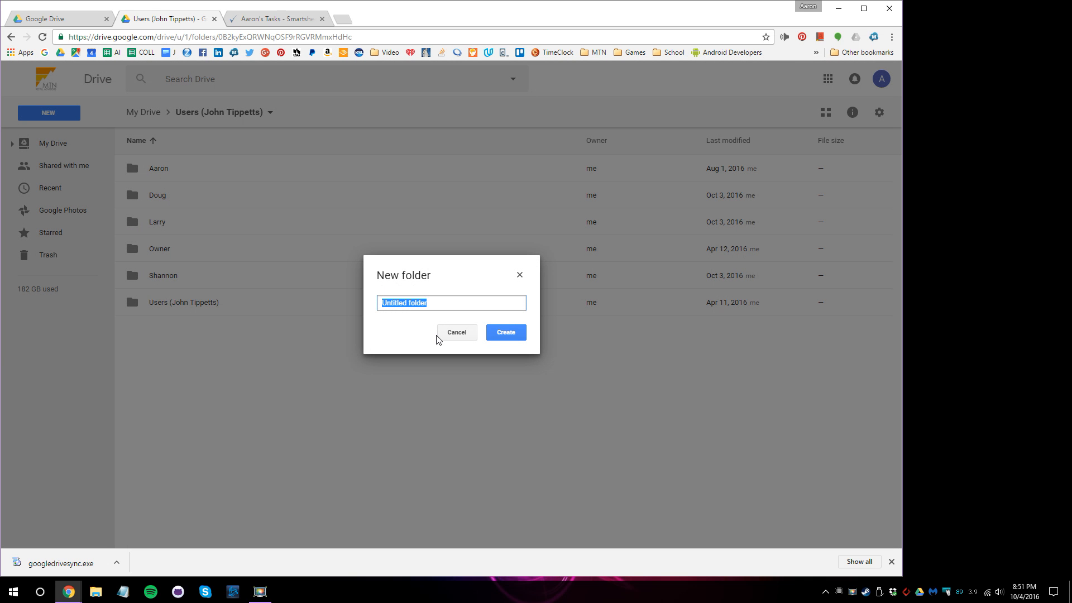
text(Receip)
key(BackSpace)
key(BackSpace)
key(BackSpace)
key(BackSpace)
key(BackSpace)
key(BackSpace)
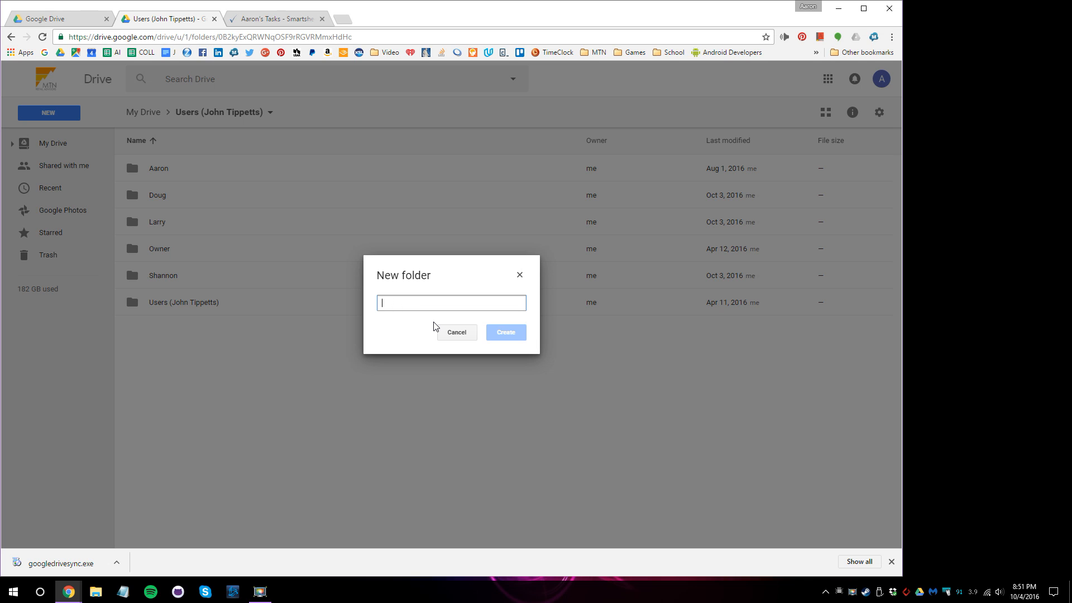
click(451, 333)
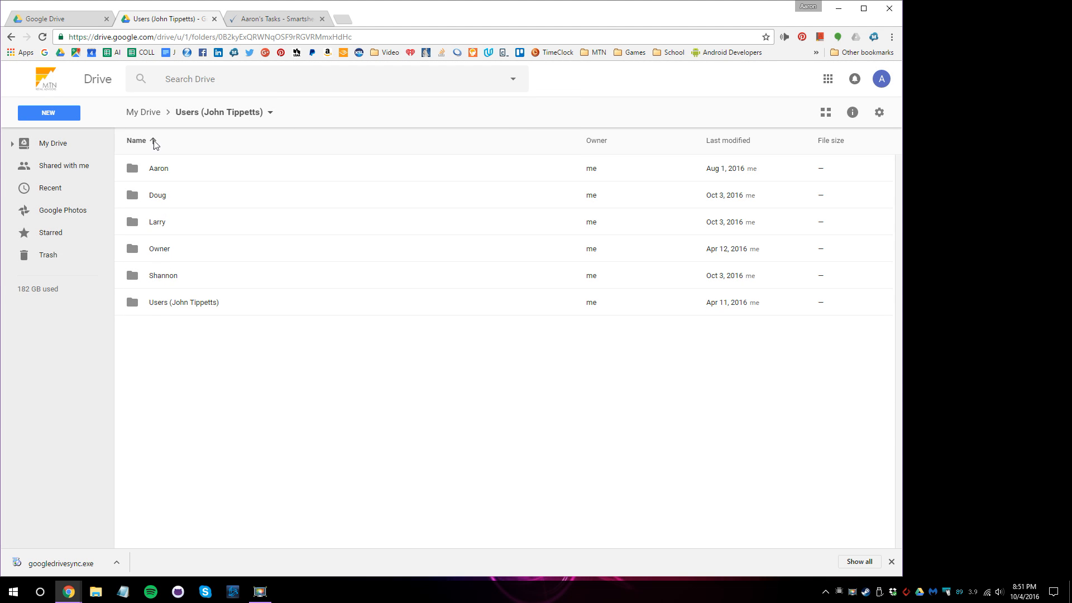
key(super+e)
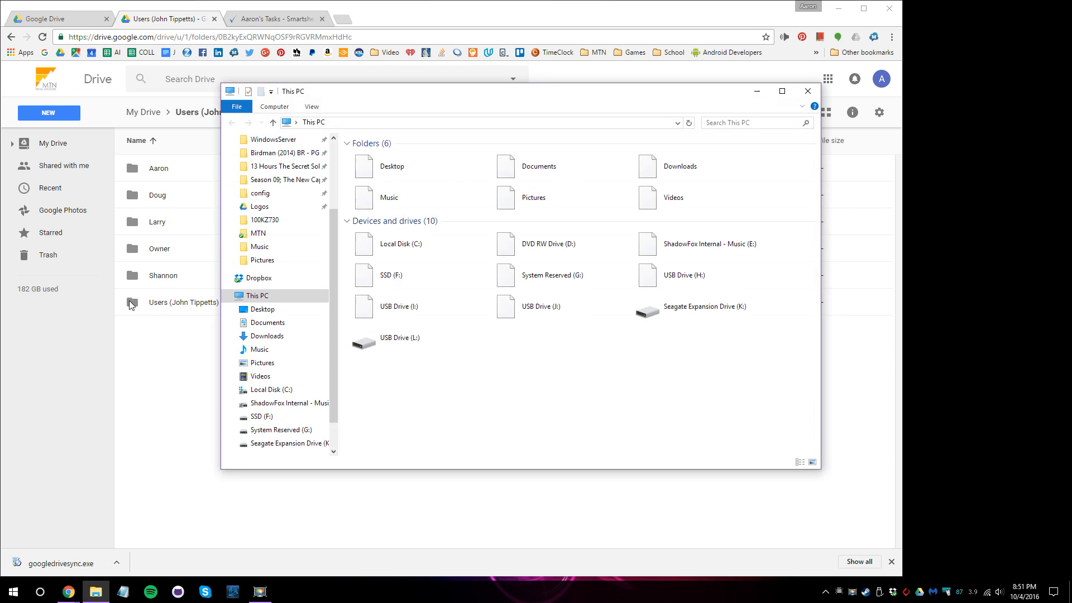
Check that the K:\MTN\Logos folder is empty, close Explorer, and dismiss Chrome's downloads bar.
click(257, 210)
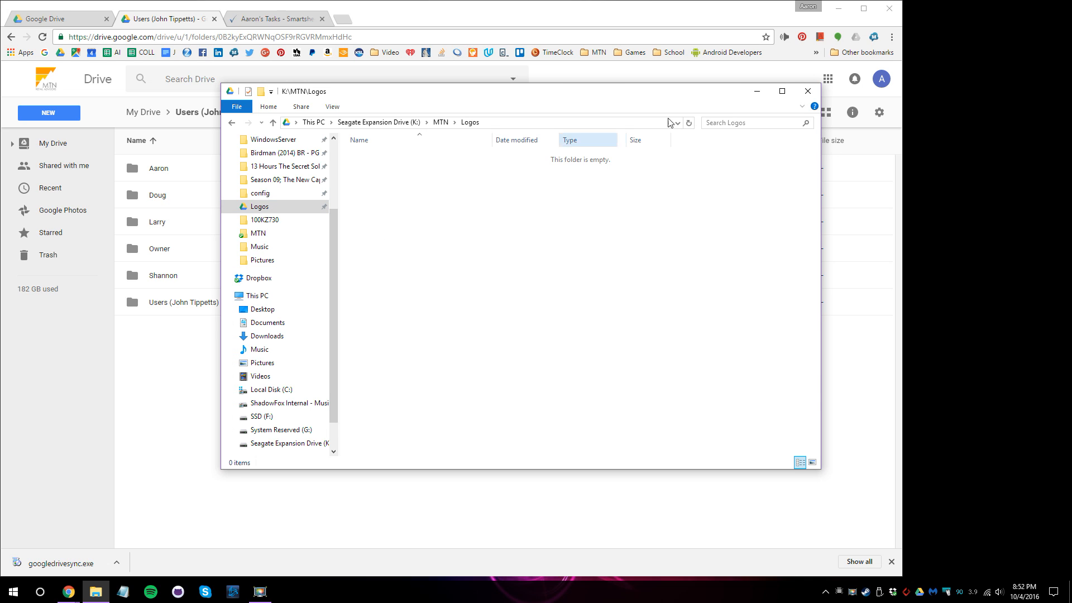
click(805, 92)
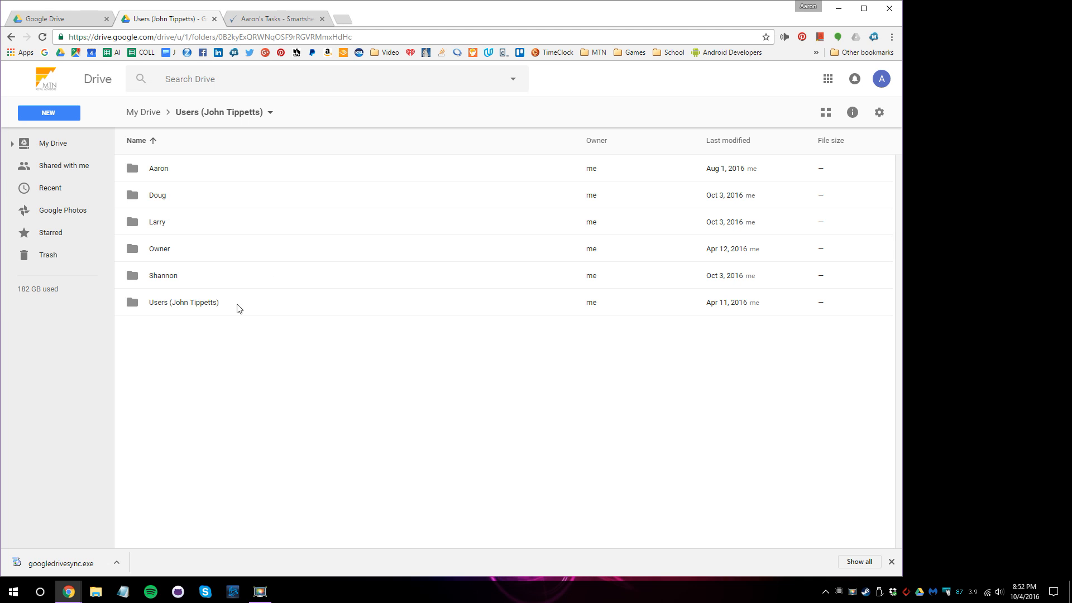
click(892, 562)
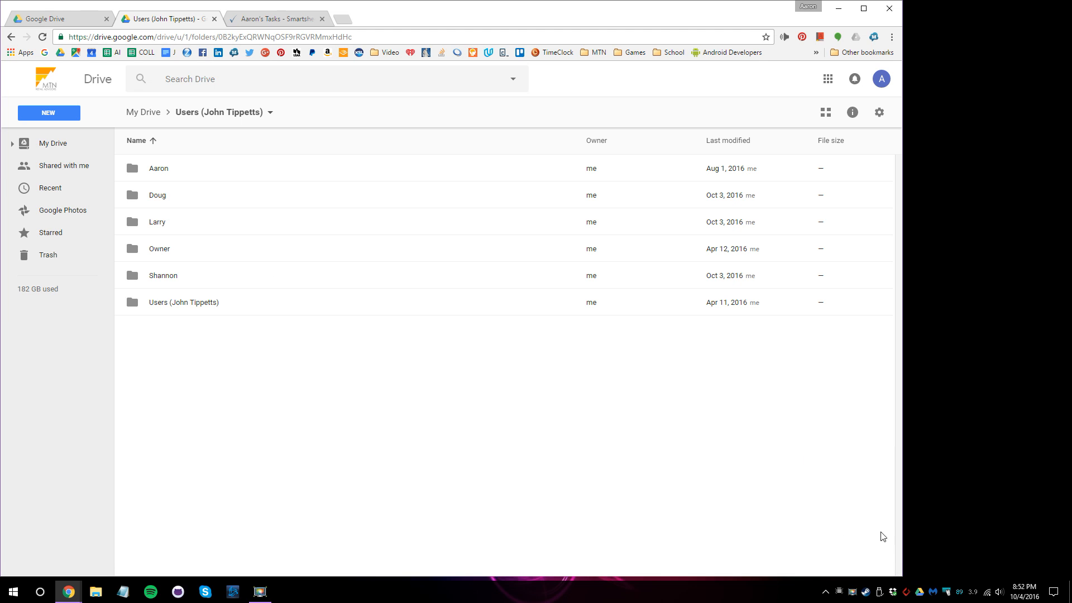